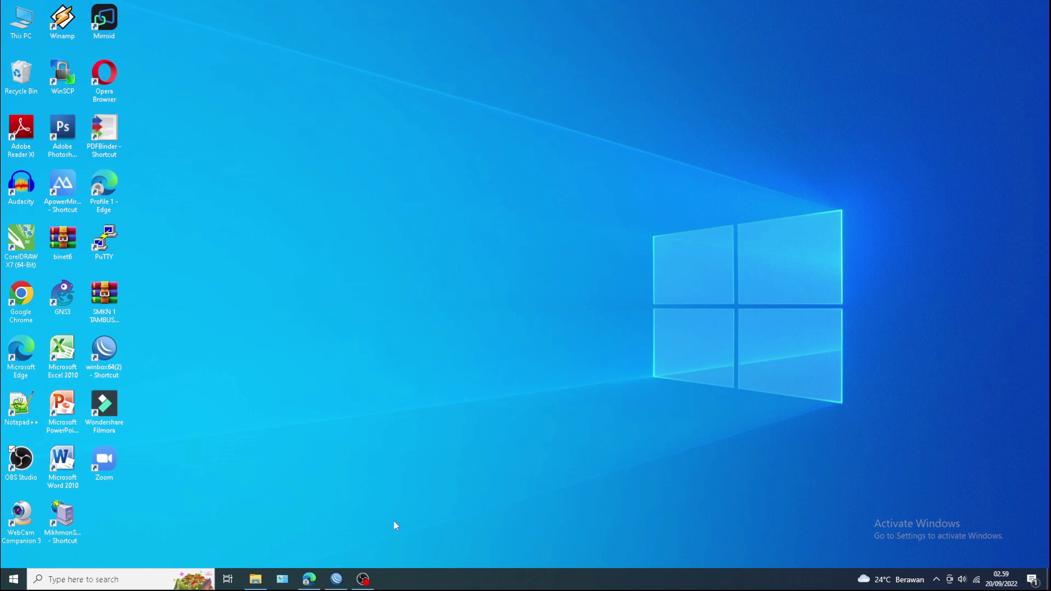
- Review the PPP PPPoE Servers, Secrets and Profiles lists, then return to Active Connections
click(337, 580)
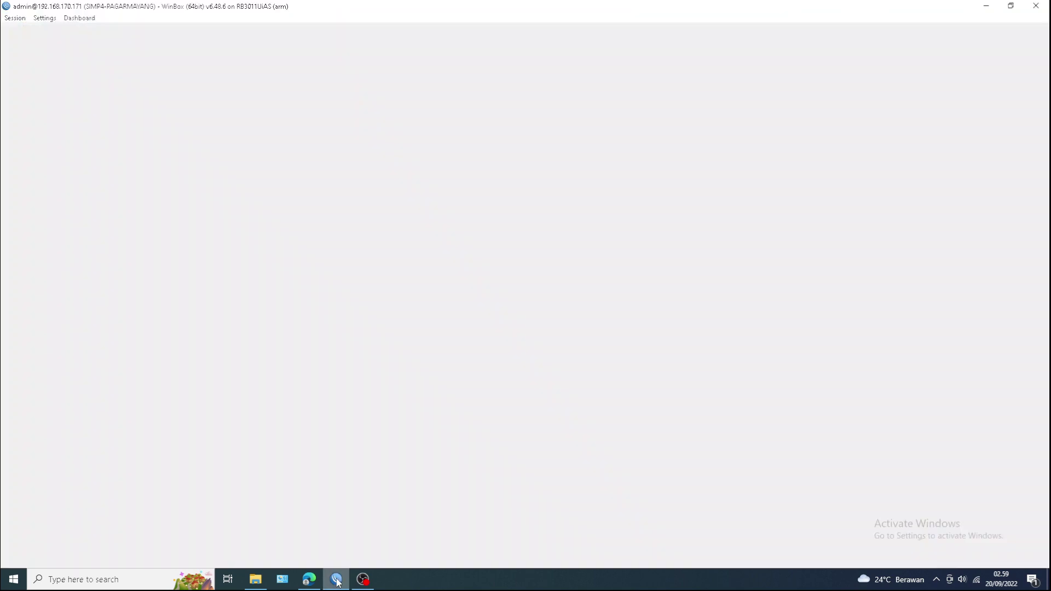
scroll(239, 271, up, 2)
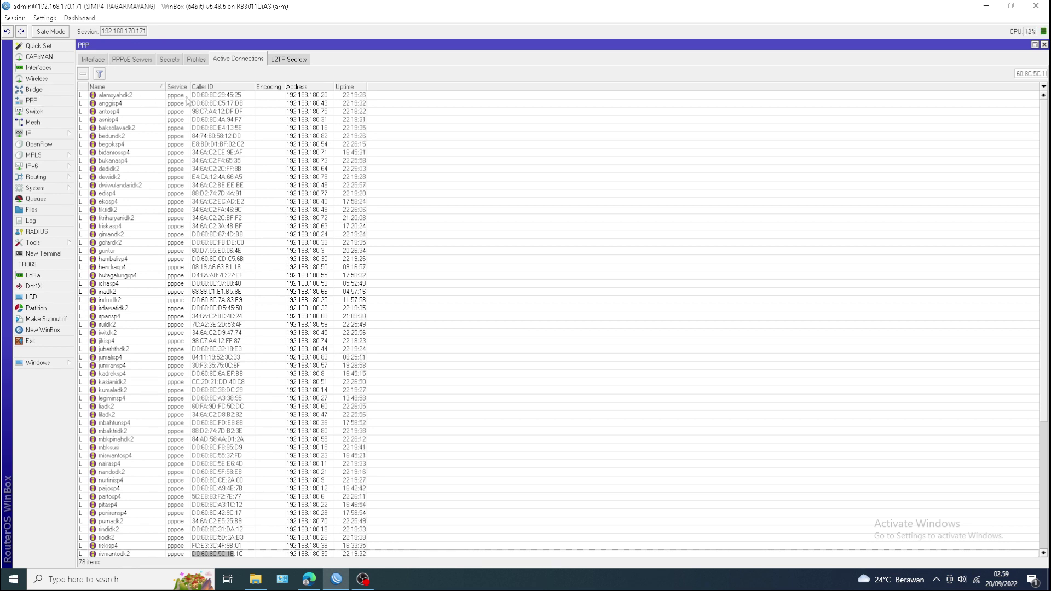
click(133, 62)
click(169, 59)
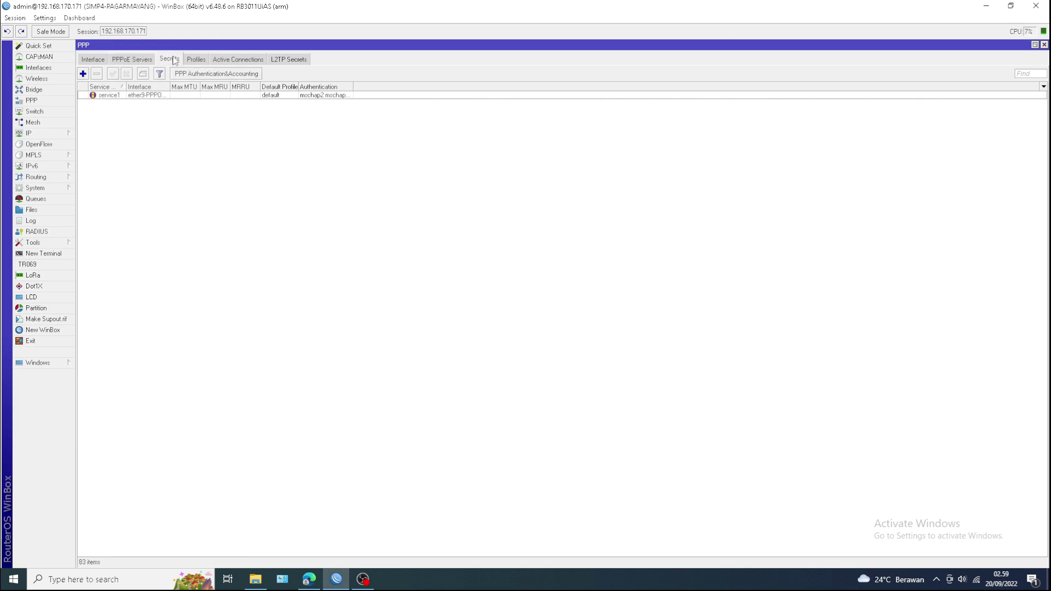
click(197, 59)
click(237, 60)
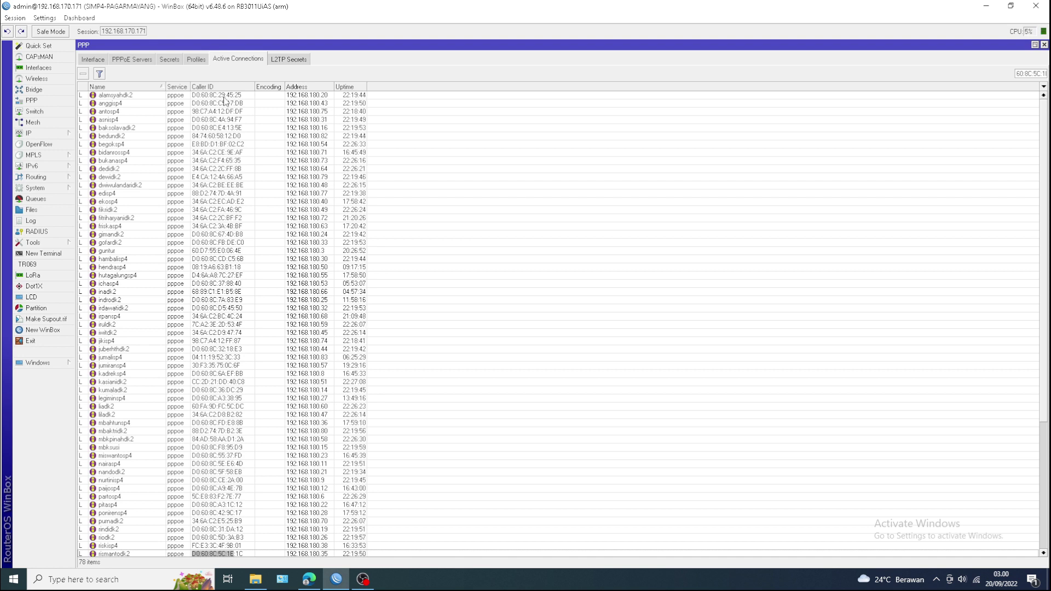
- Zoom the WinBox interface in two levels over the Active Connections list, then minimize WinBox
scroll(207, 218, down, 1)
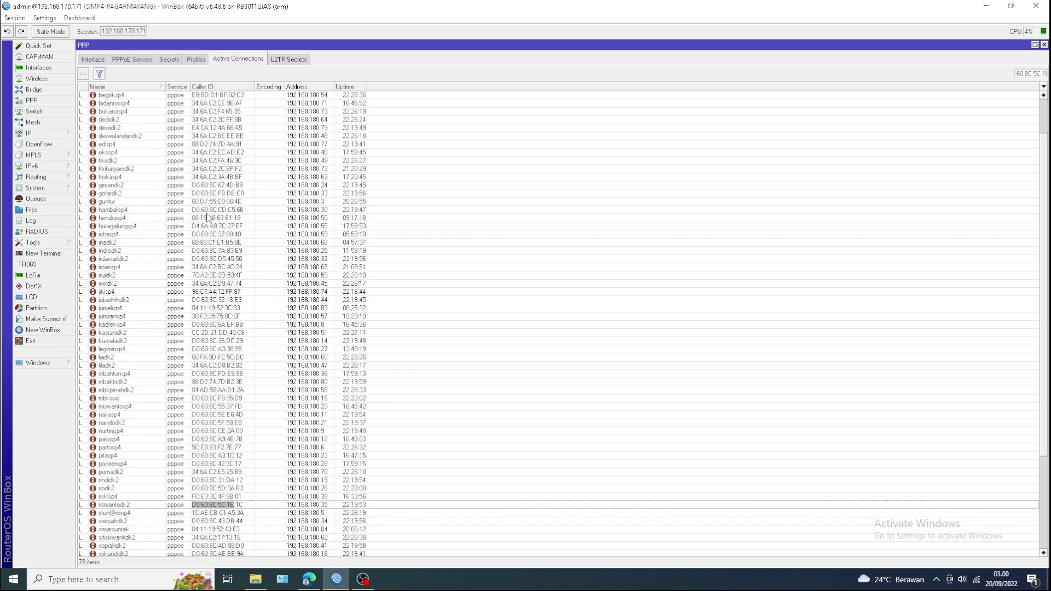
click(49, 20)
click(65, 58)
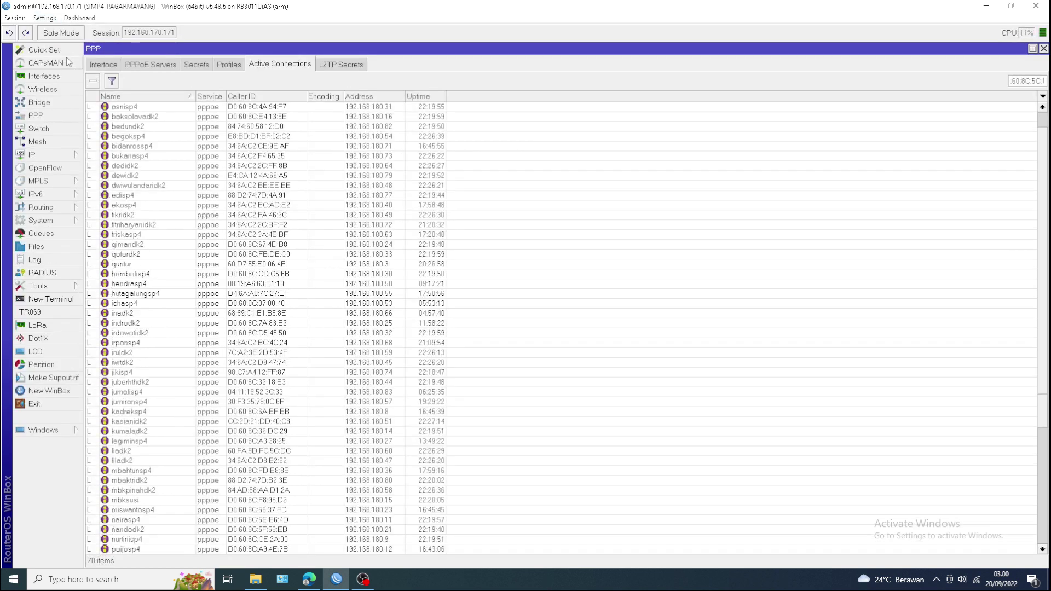
click(45, 18)
click(66, 57)
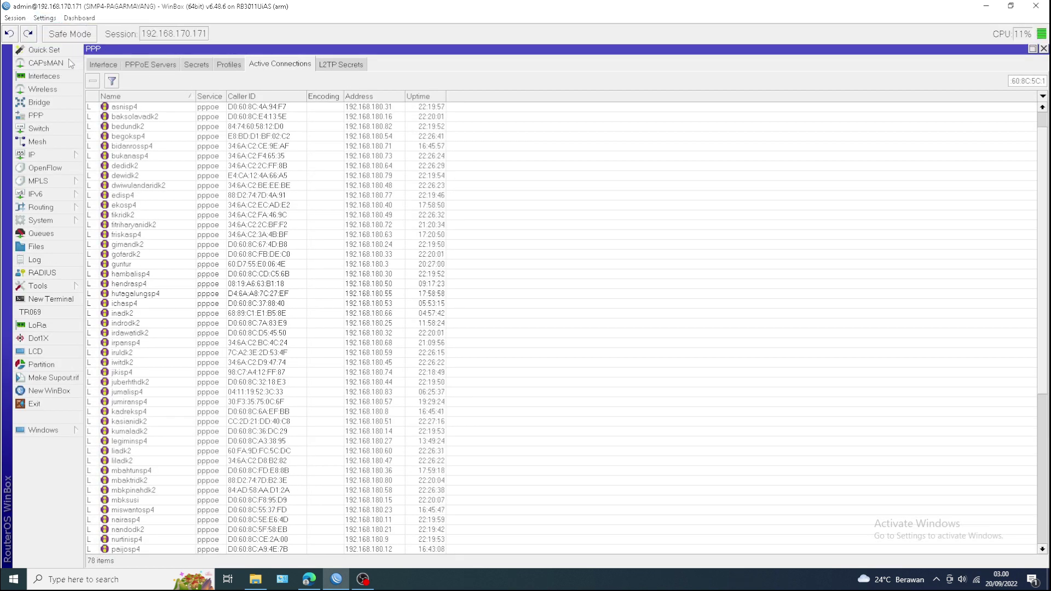
scroll(321, 231, up, 1)
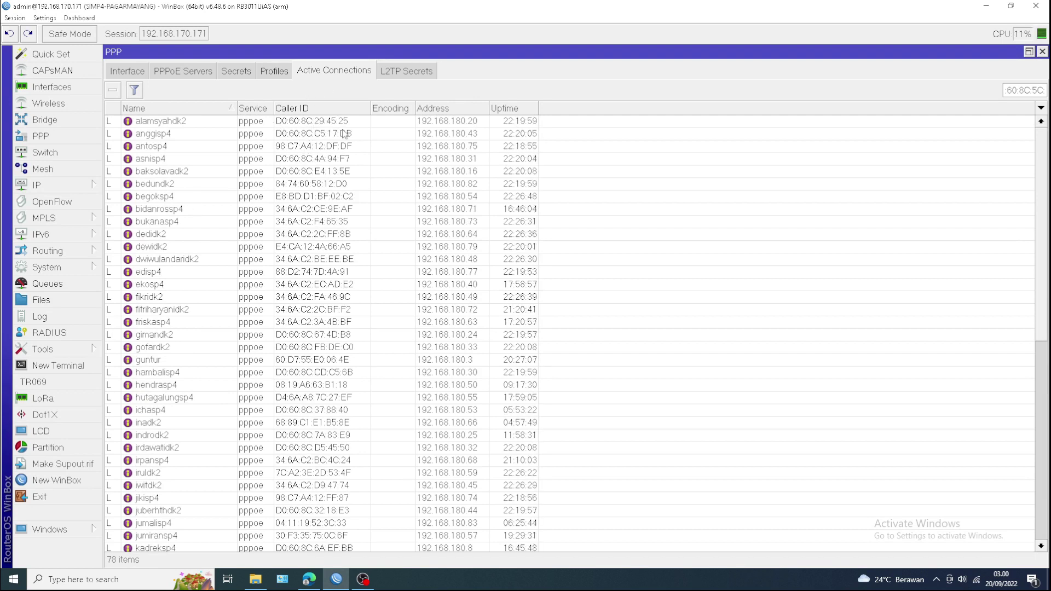
click(986, 6)
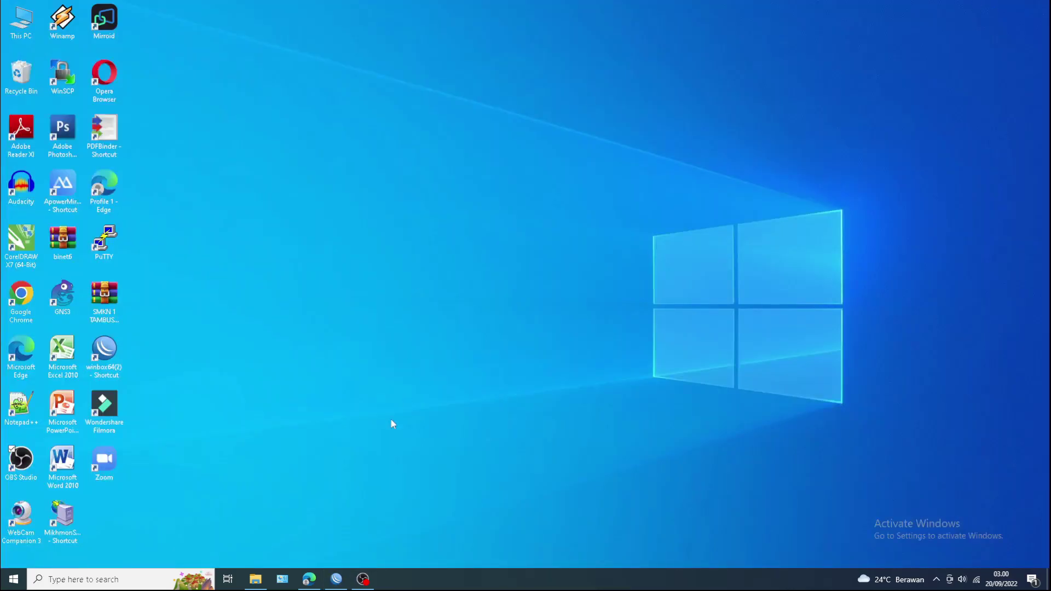
- Open a new Edge tab and load the OLT login page at 192.168.10.100
click(309, 579)
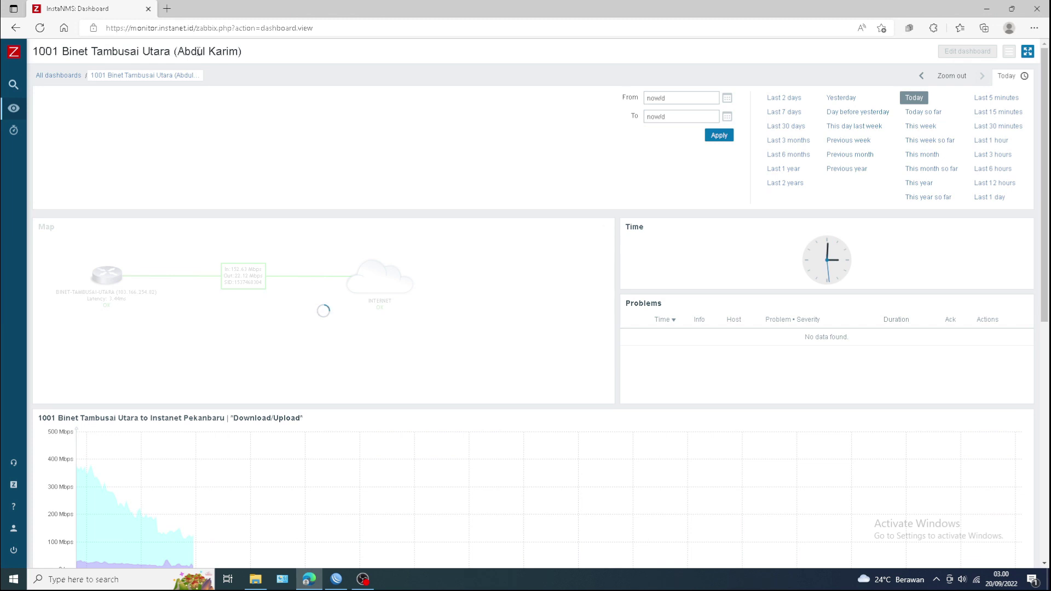
click(167, 8)
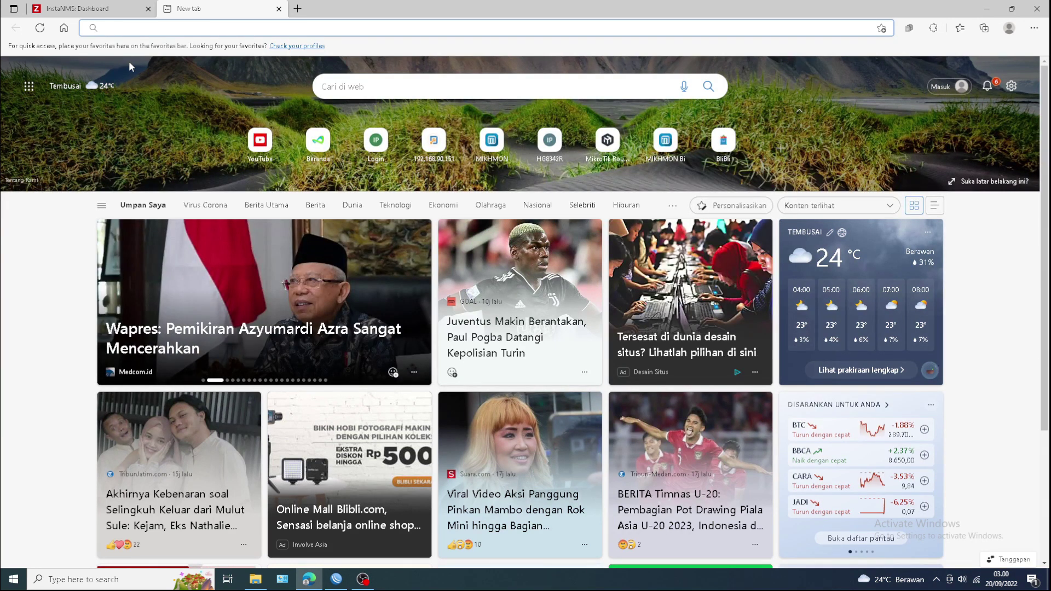
text(192)
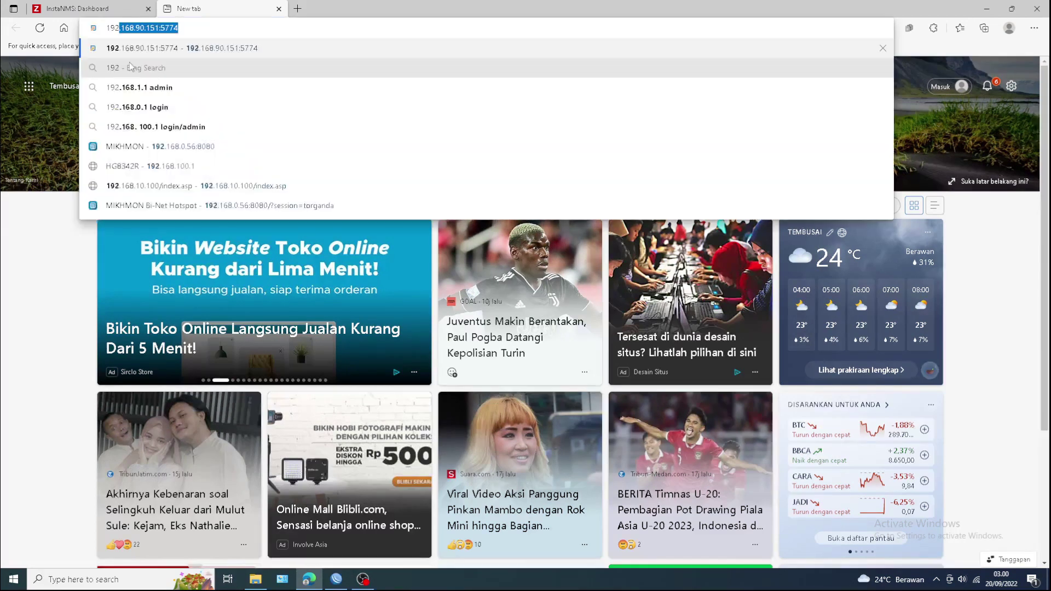
text(.168)
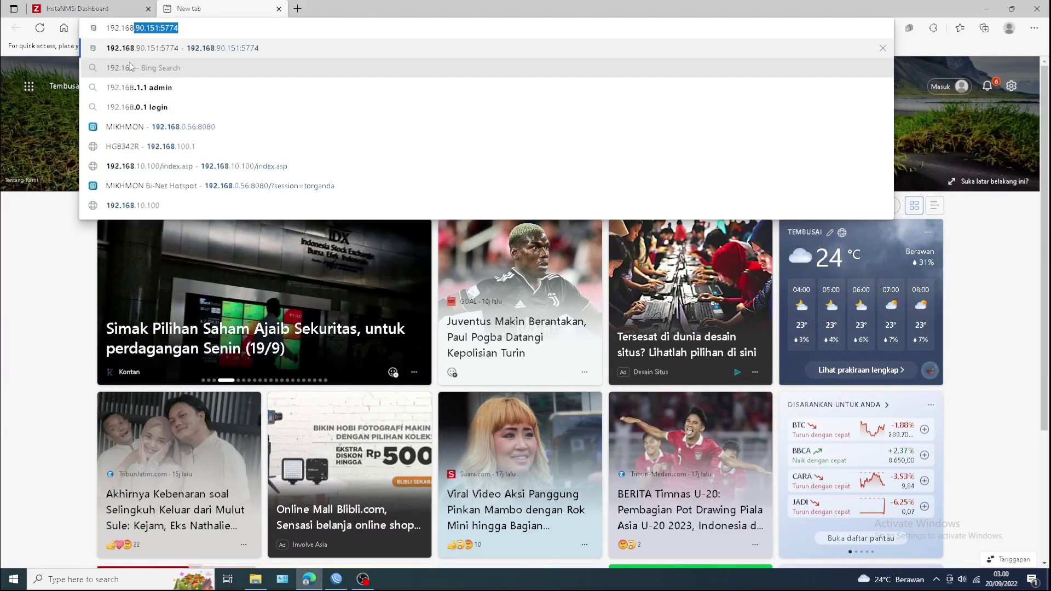
text(.10)
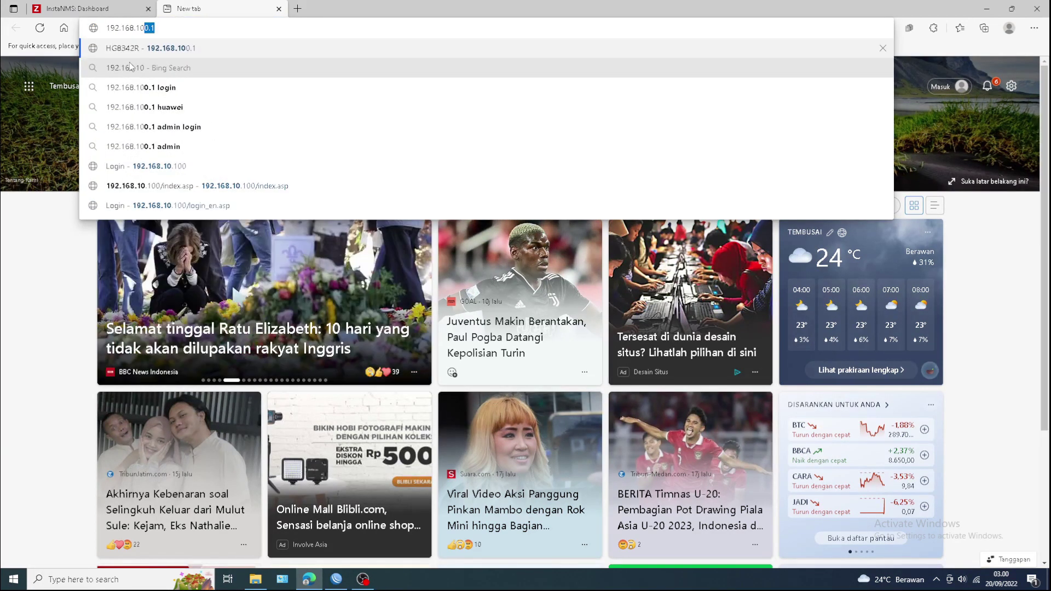
text(.100)
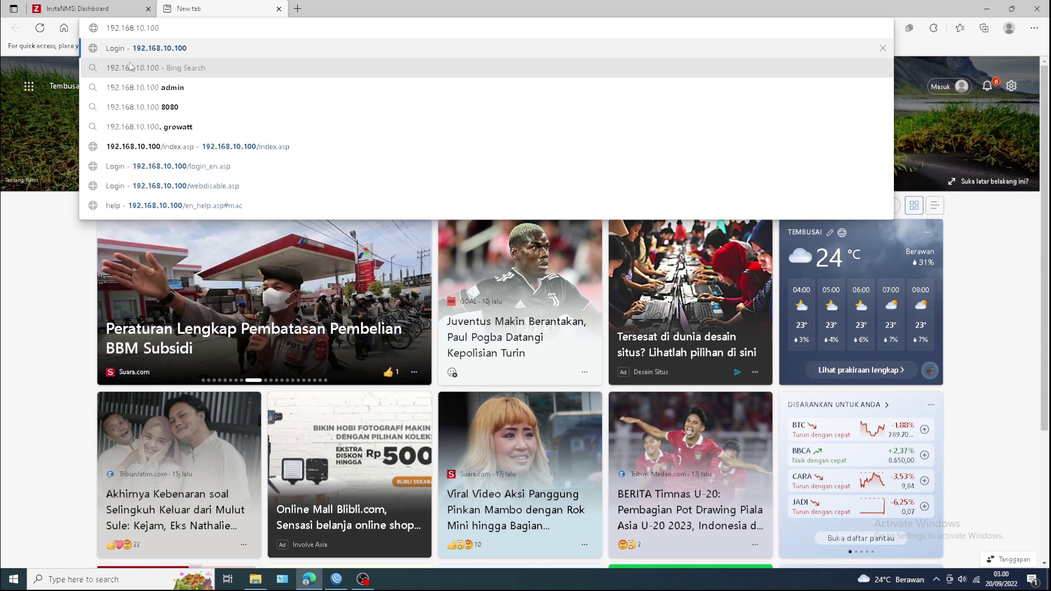
key(Return)
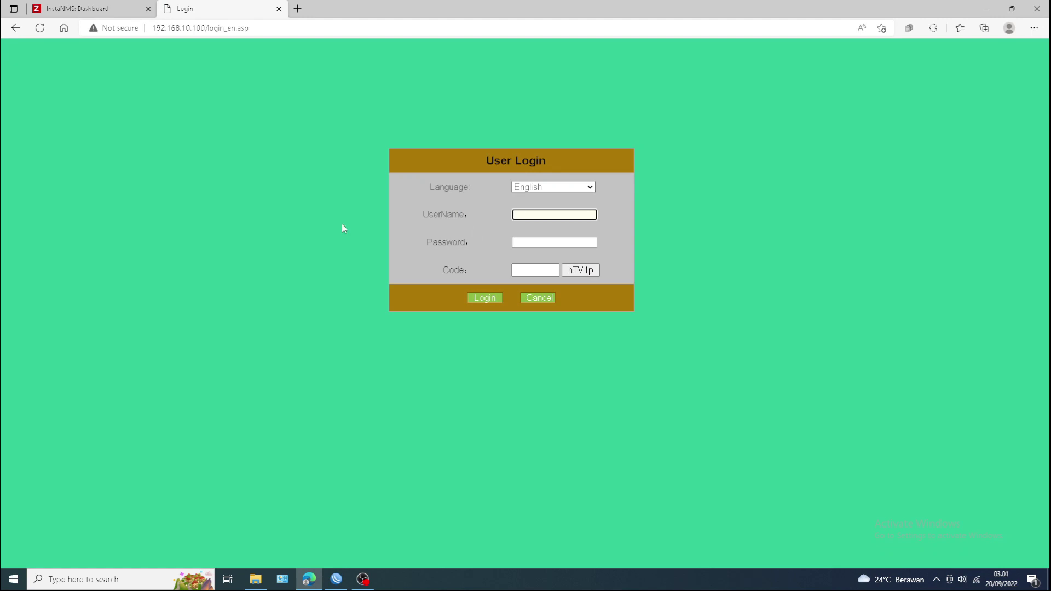
- Log in to the EPON-OLT with the administrator username, password and the corrected verification code
text(admin)
click(521, 243)
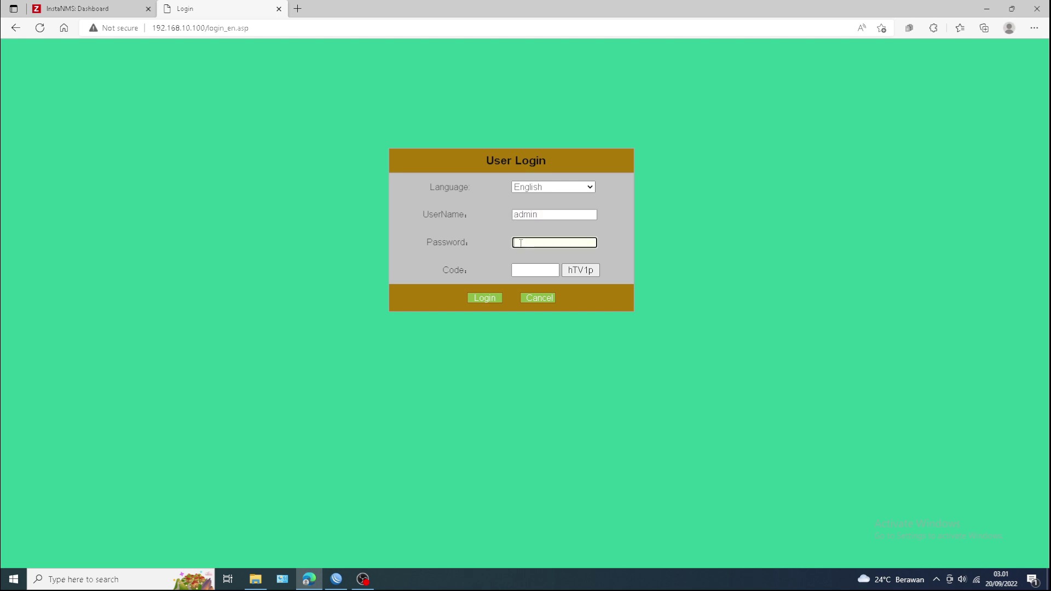
text(•••••••••)
click(518, 272)
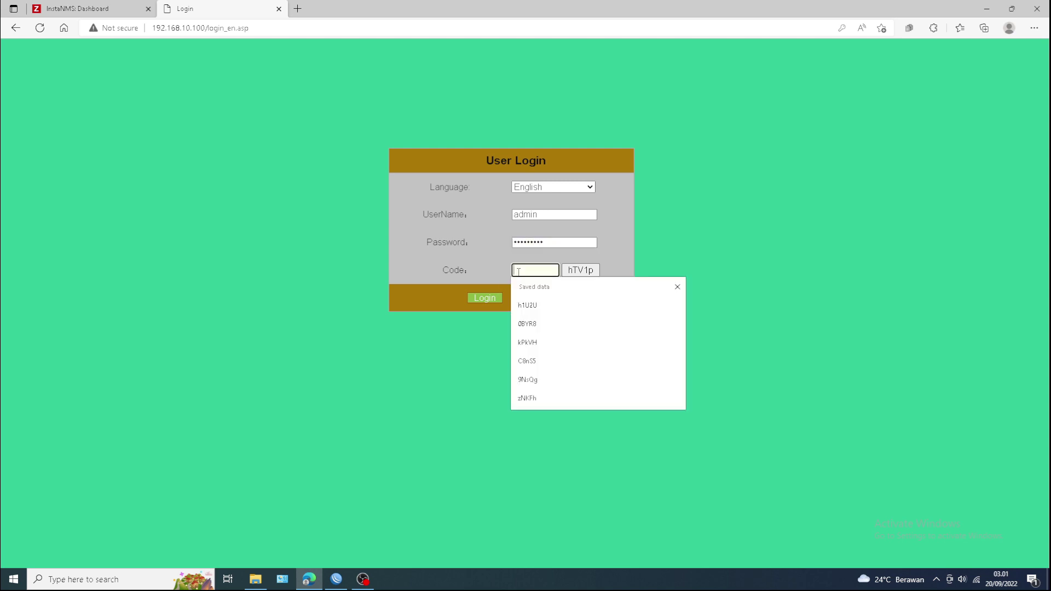
text(hTV)
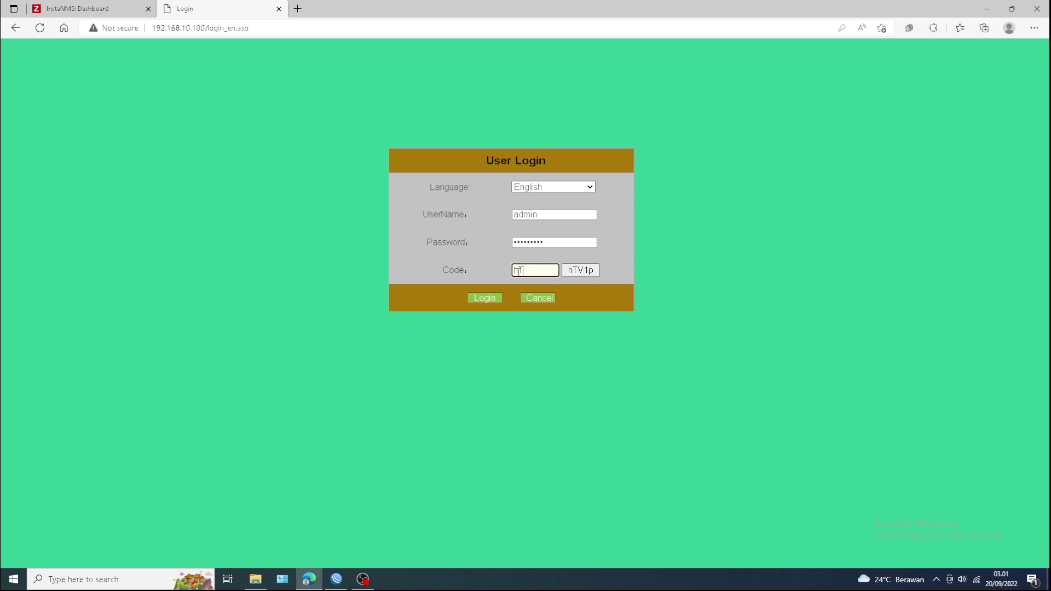
text(1P)
key(BackSpace)
text(p)
click(484, 299)
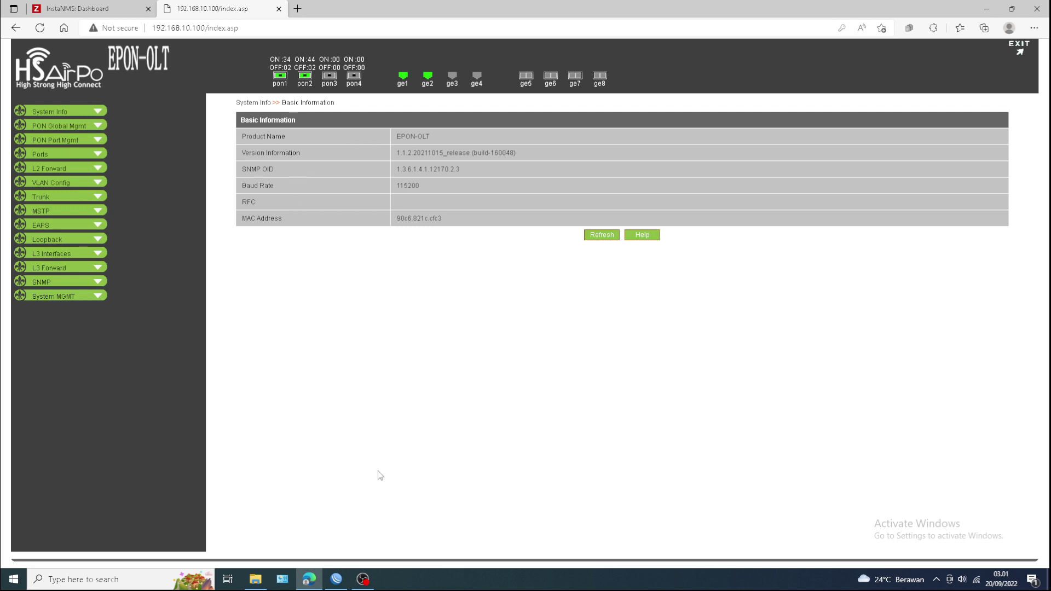
click(336, 580)
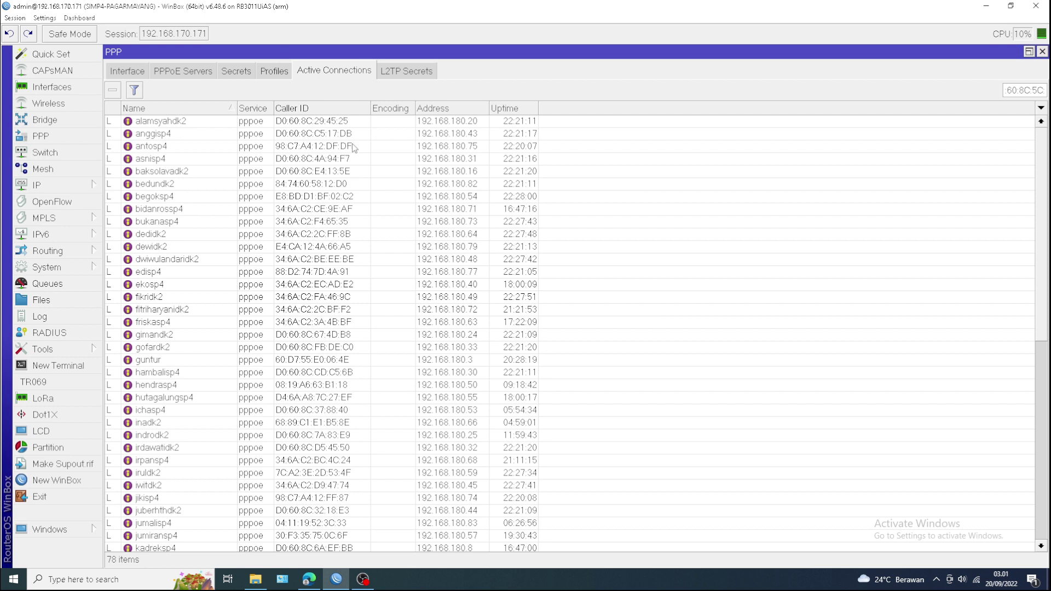
click(316, 578)
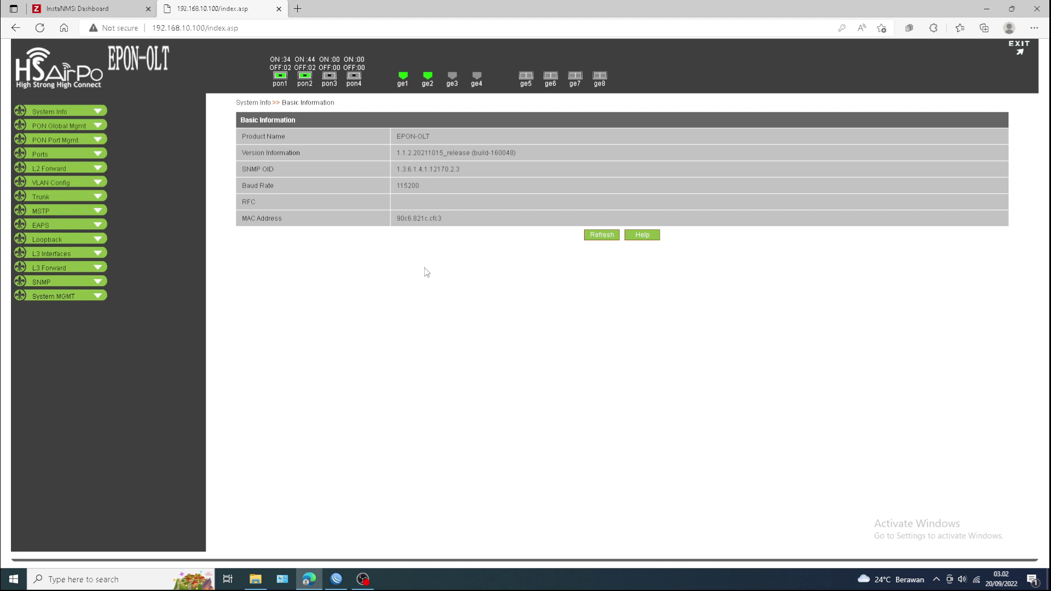
- Open the 802.1Q VLAN configuration page, then collapse the VLAN section
click(58, 185)
click(58, 196)
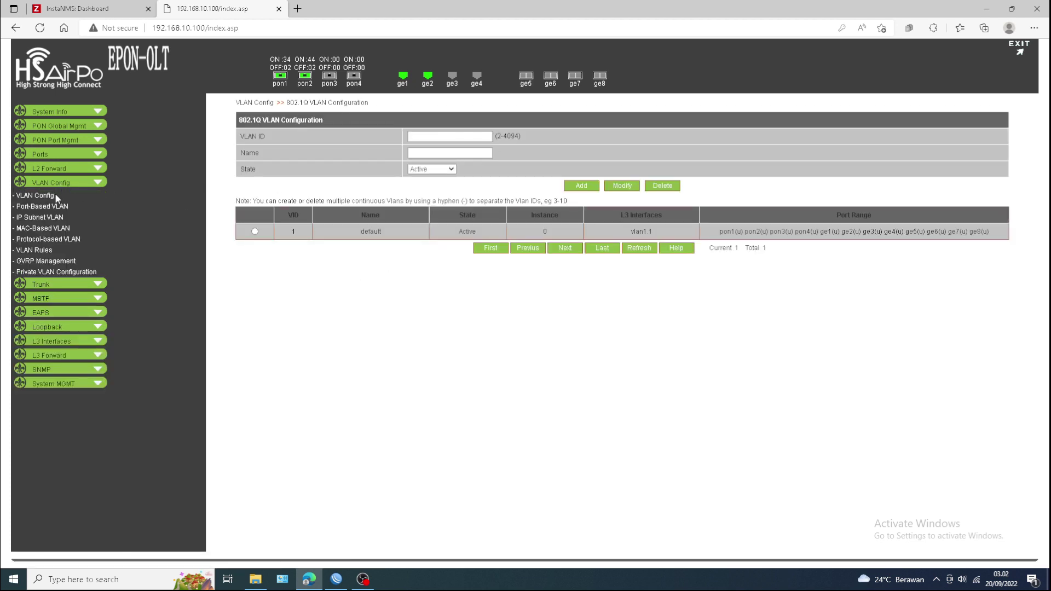
click(57, 185)
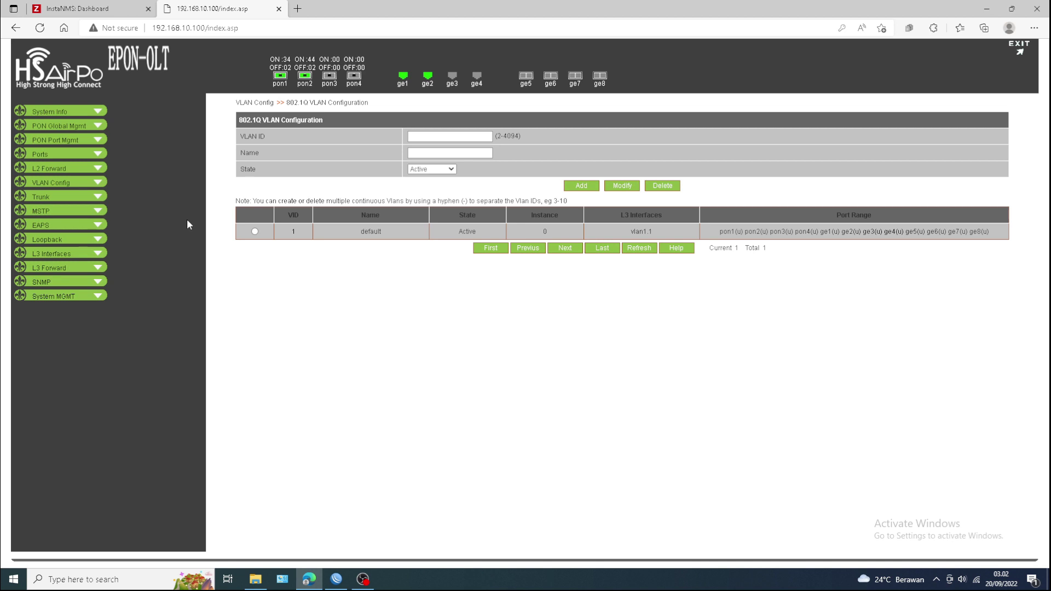
- Switch between WinBox and the OLT page, ending on WinBox's active PPPoE connections list
click(336, 579)
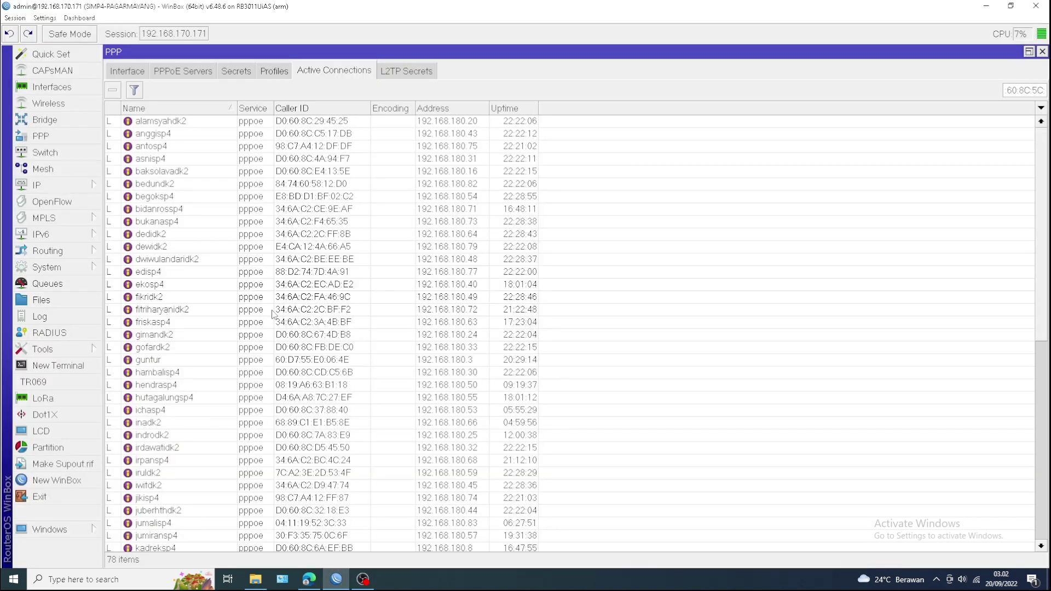
click(158, 123)
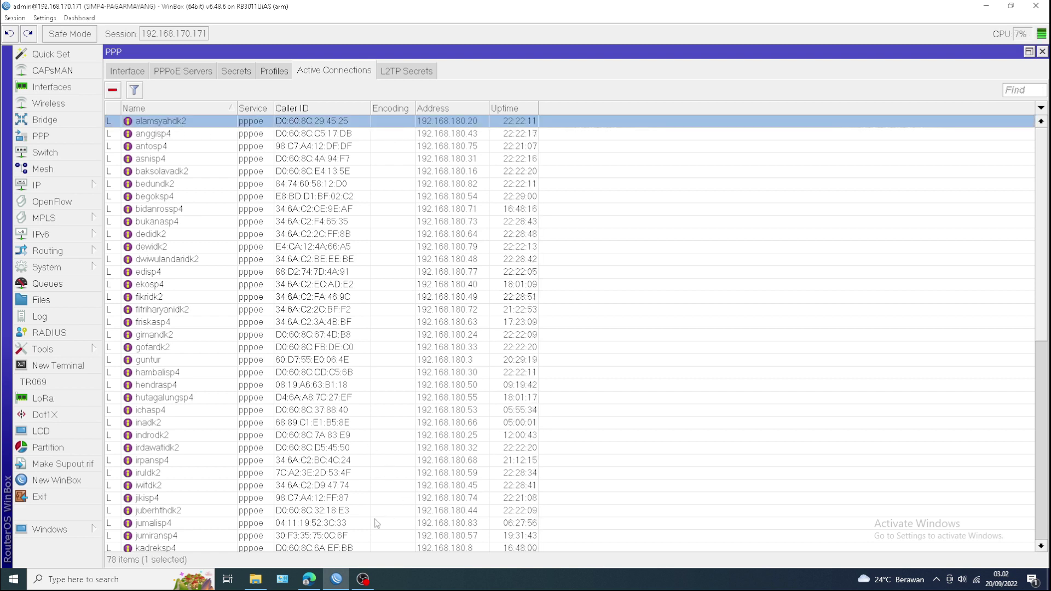
mouse_move(310, 583)
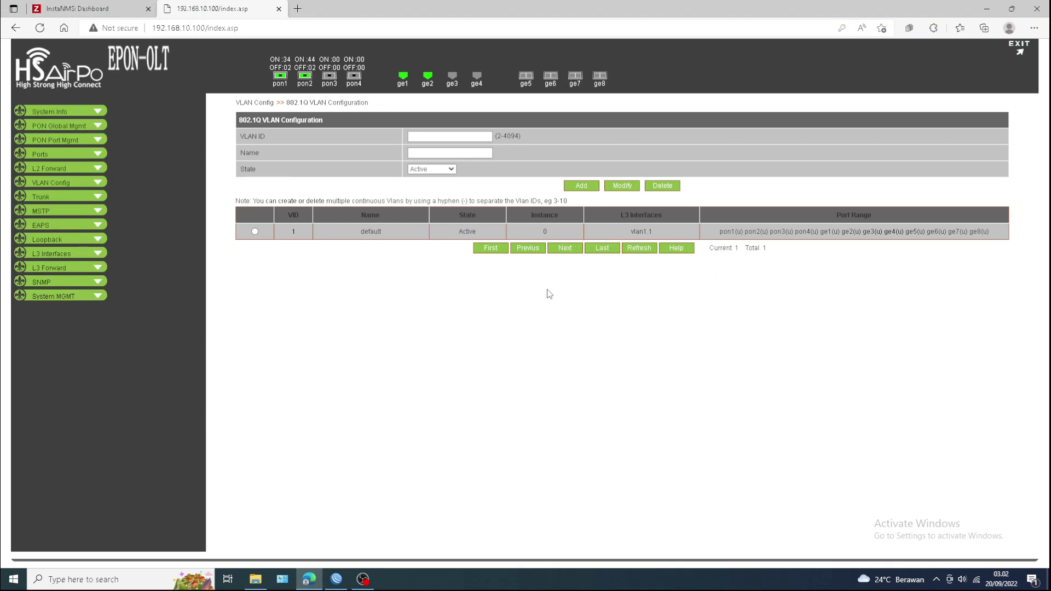
click(336, 584)
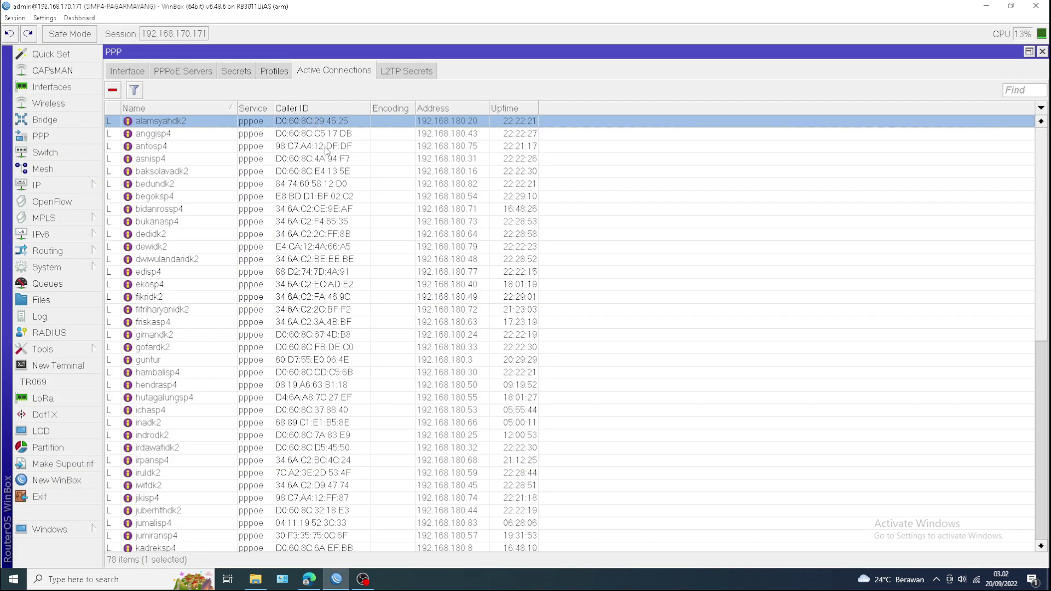
click(310, 584)
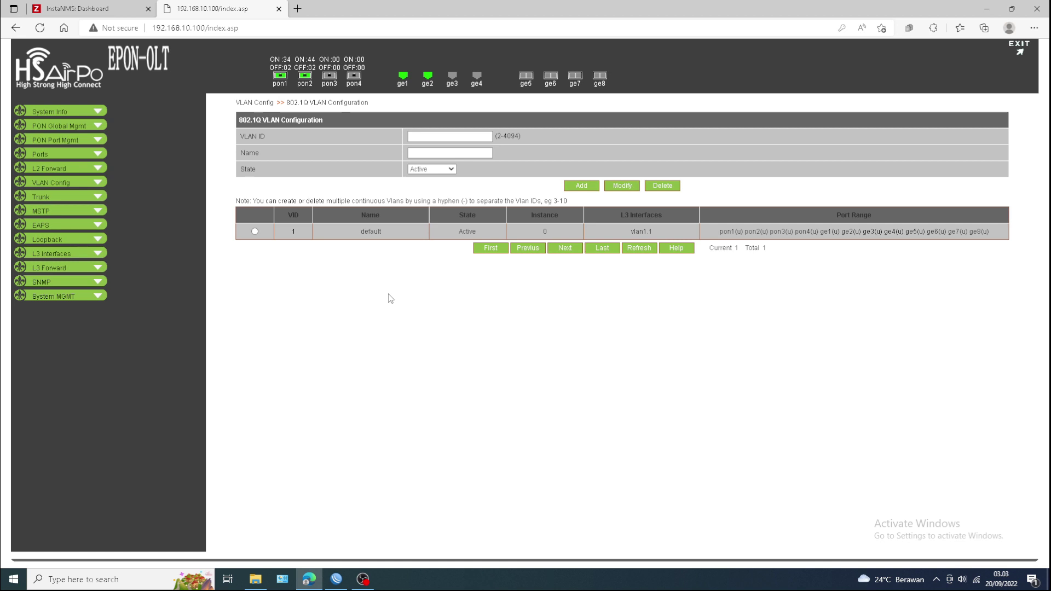
click(336, 579)
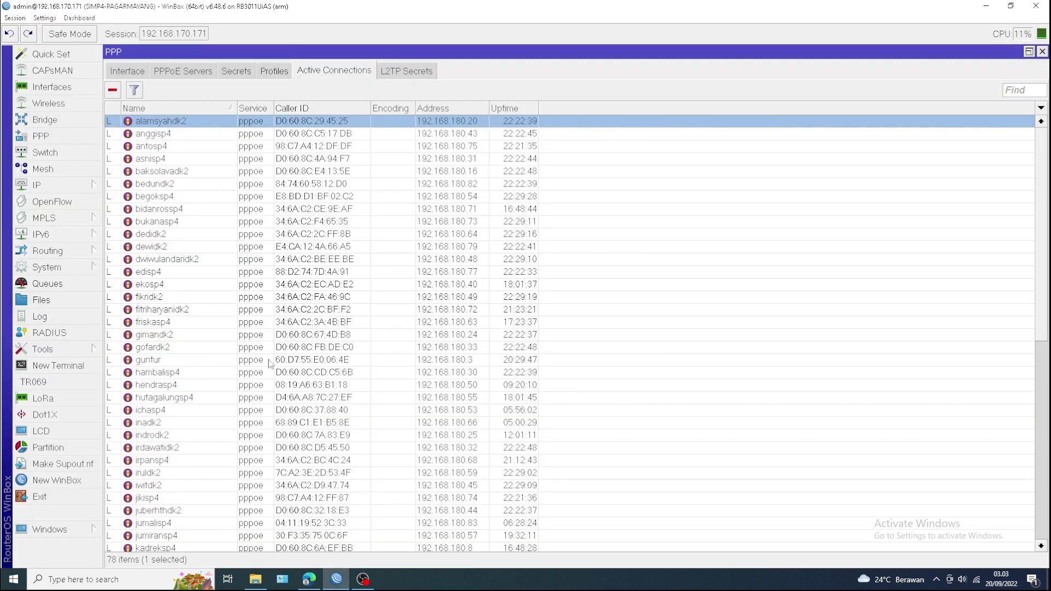
- Return to the Edge window showing the EPON-OLT 802.1Q VLAN page
click(310, 581)
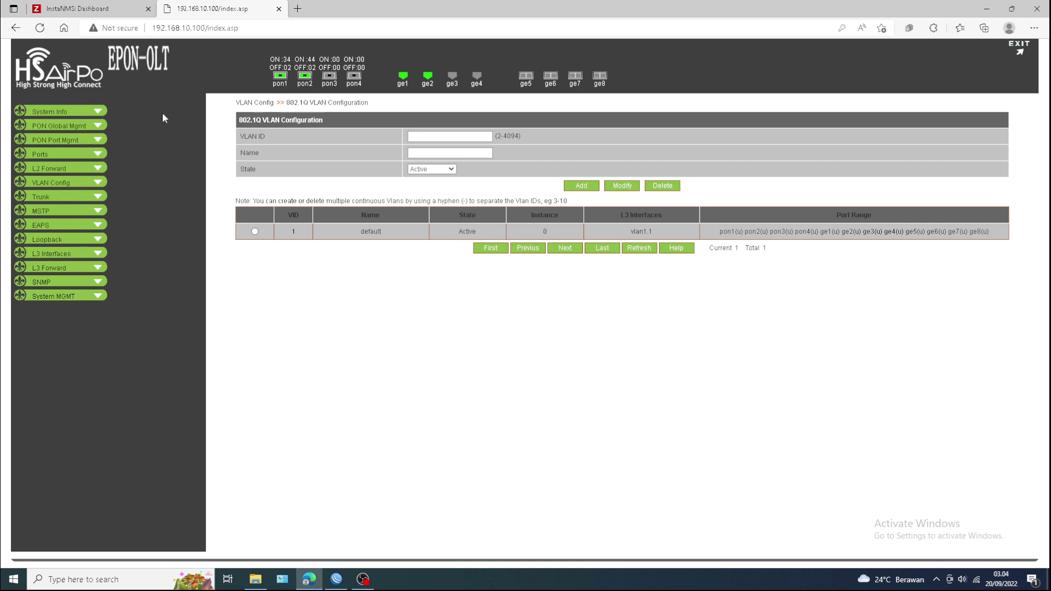
- Expand PON Port Mgmt and look through the PON1 port's ONU list
click(55, 141)
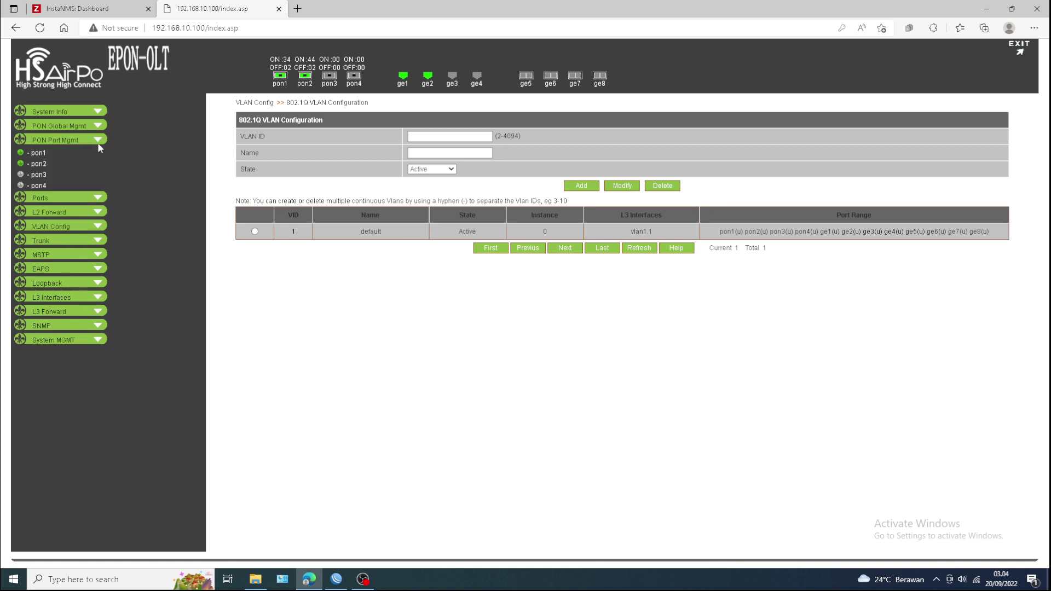
click(43, 154)
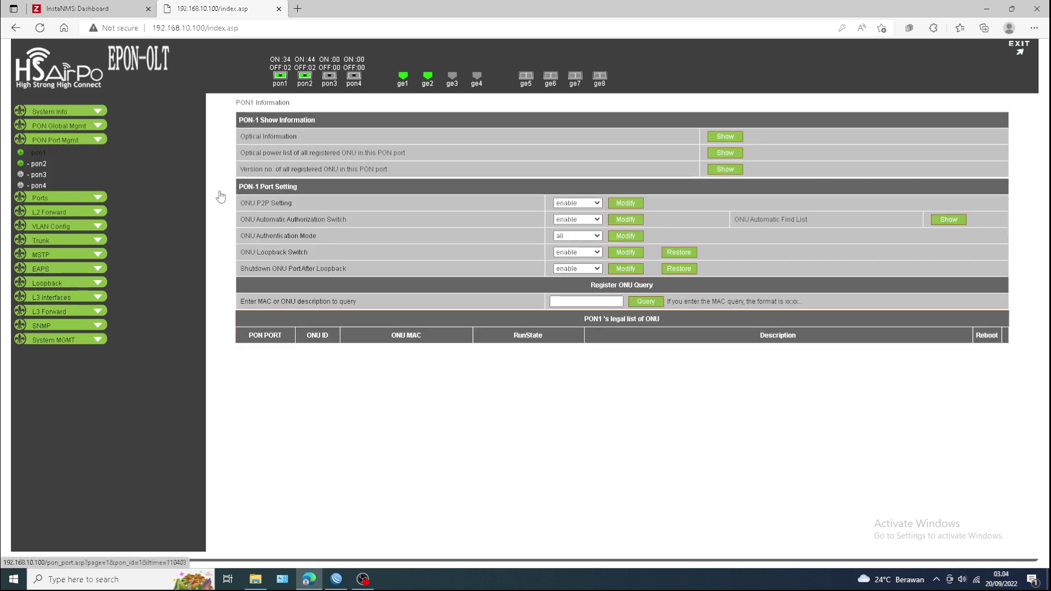
scroll(550, 419, down, 6)
scroll(550, 418, down, 3)
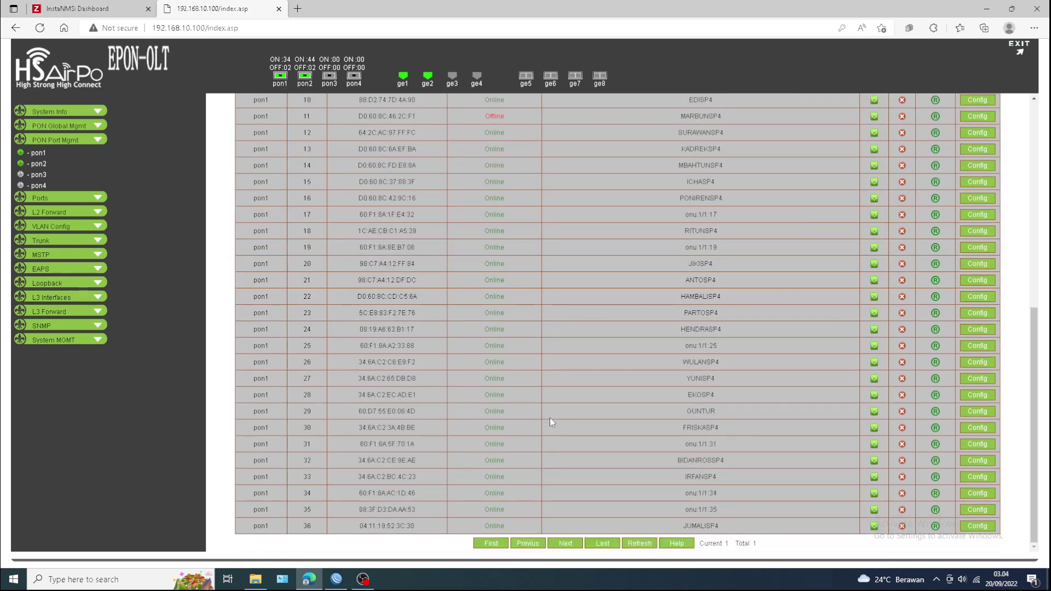
scroll(550, 419, up, 7)
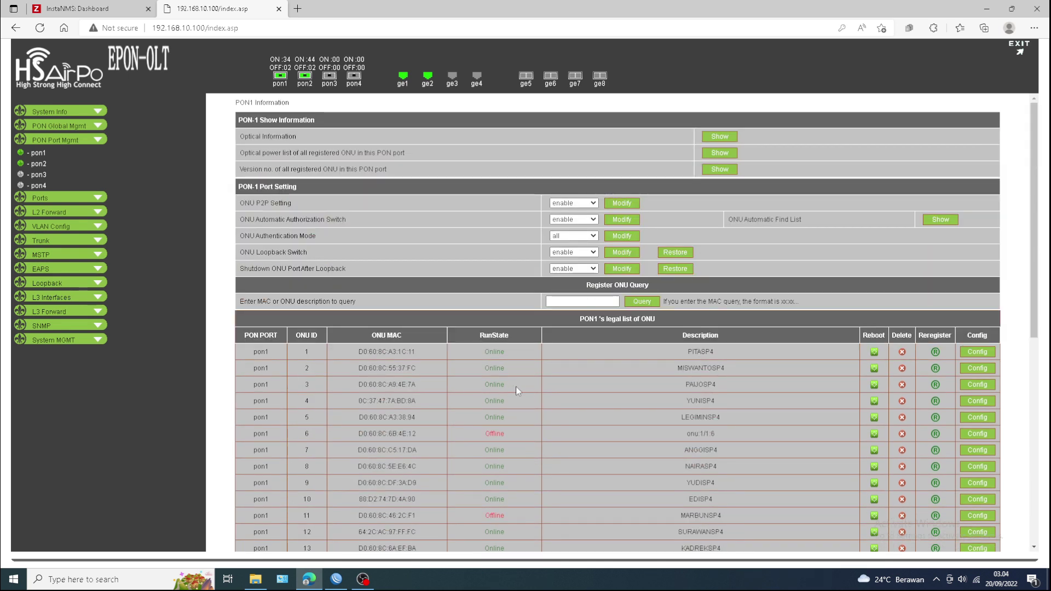
scroll(516, 386, down, 7)
scroll(515, 386, up, 7)
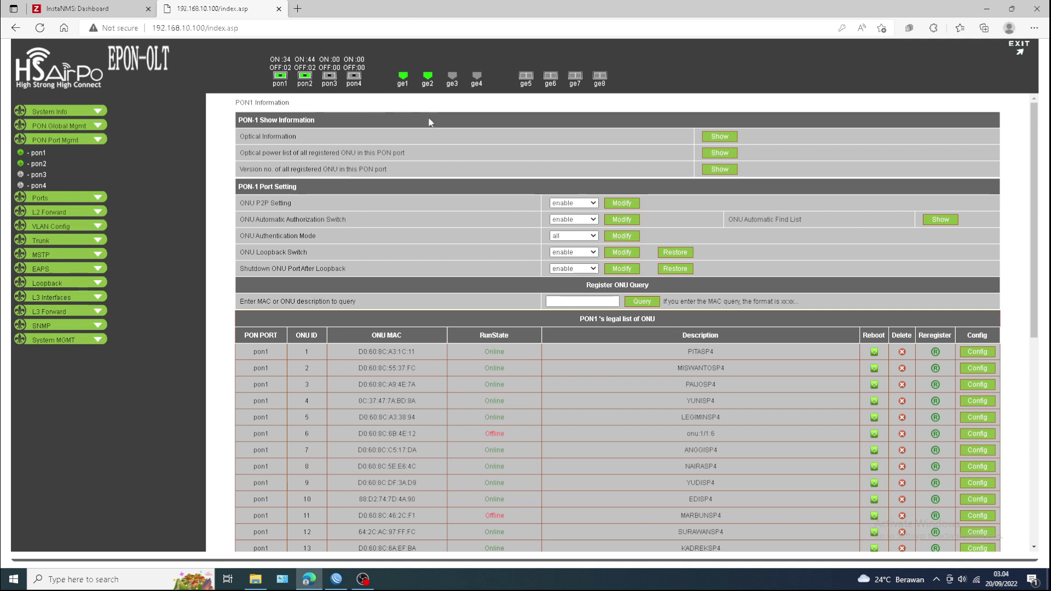
- Reload and recheck the PON1 ONU list, then open the PON2 ONU page
click(38, 153)
scroll(658, 396, down, 7)
scroll(675, 435, up, 8)
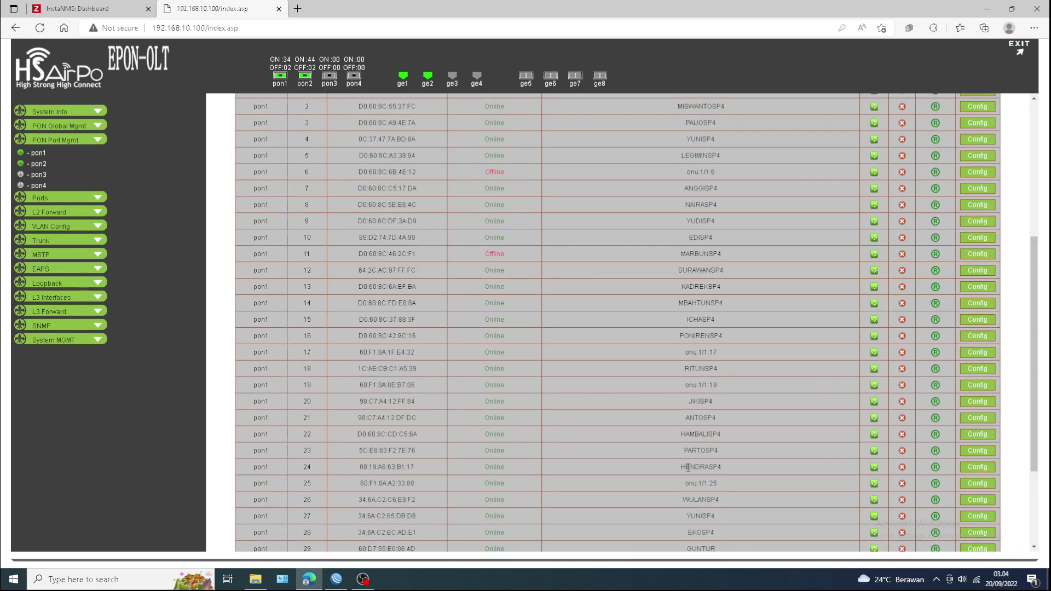
scroll(687, 459, down, 5)
scroll(634, 429, down, 4)
scroll(634, 428, up, 3)
click(44, 163)
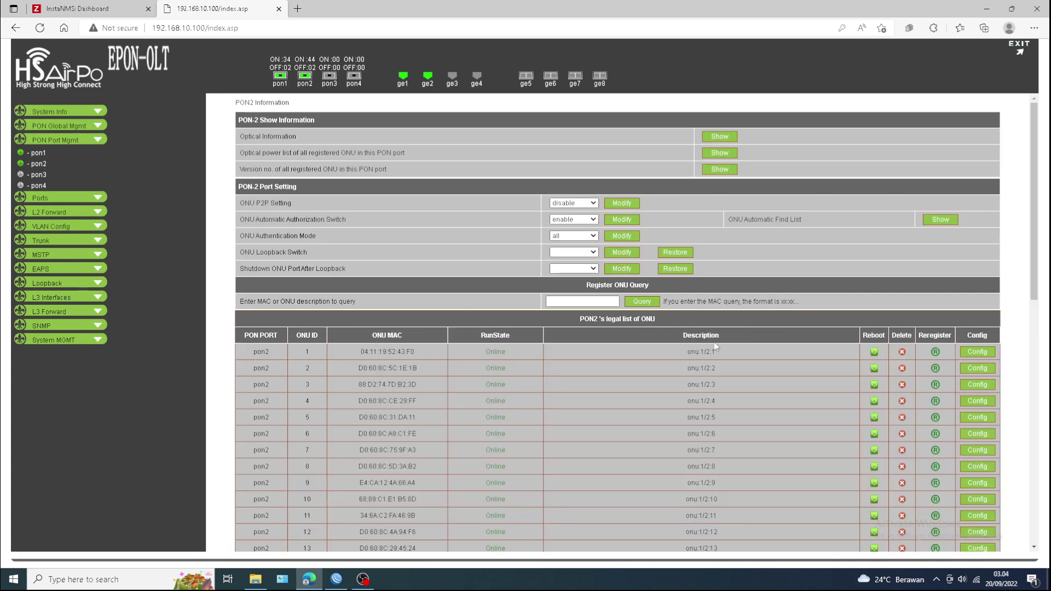
- Scroll through the PON2 ONU list, then go back to the PON1 page
scroll(676, 399, down, 4)
scroll(657, 329, down, 6)
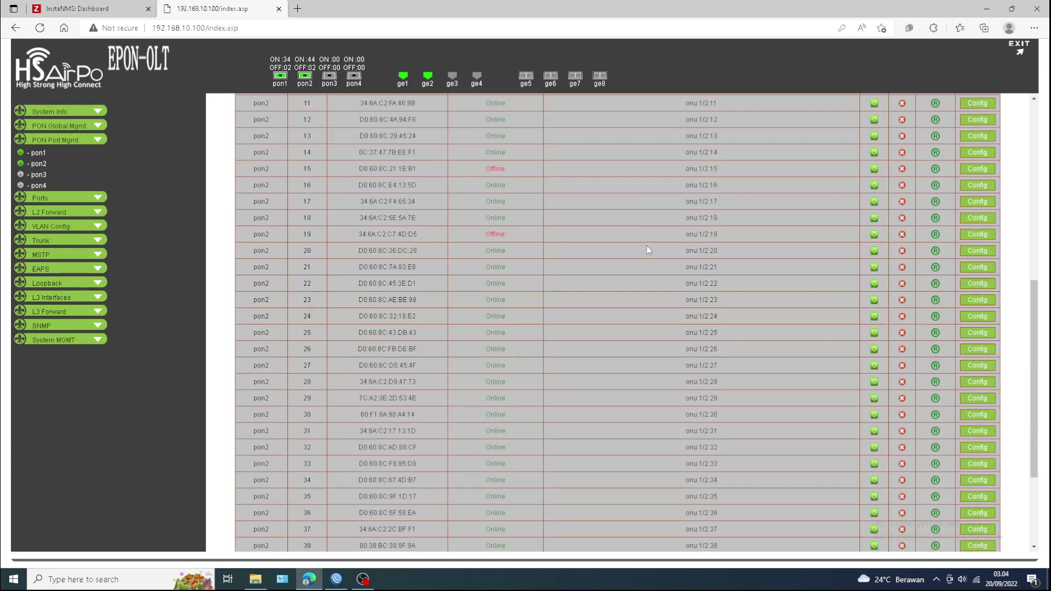
scroll(636, 360, up, 10)
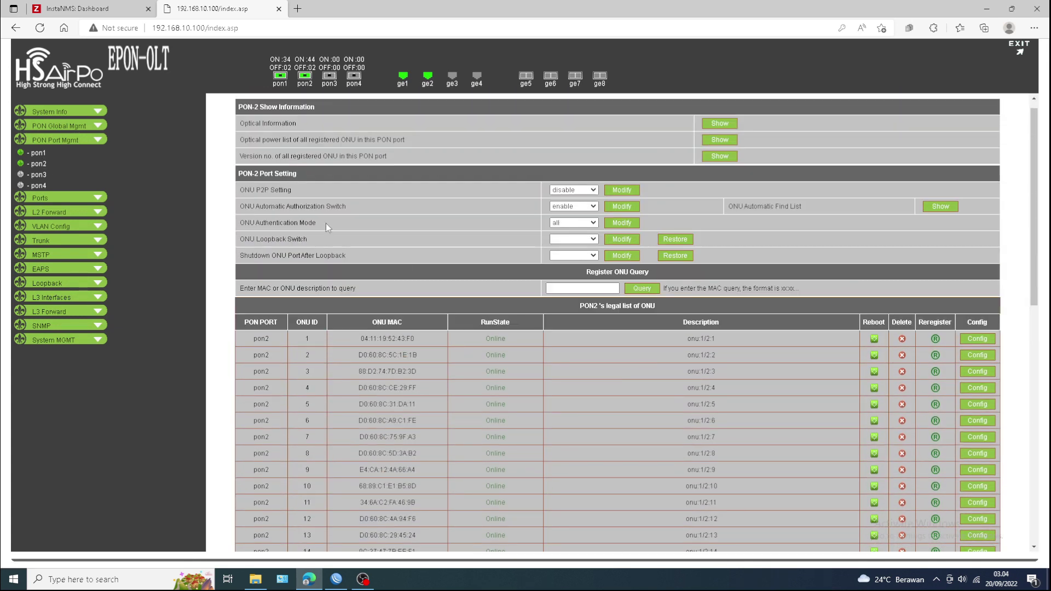
click(38, 152)
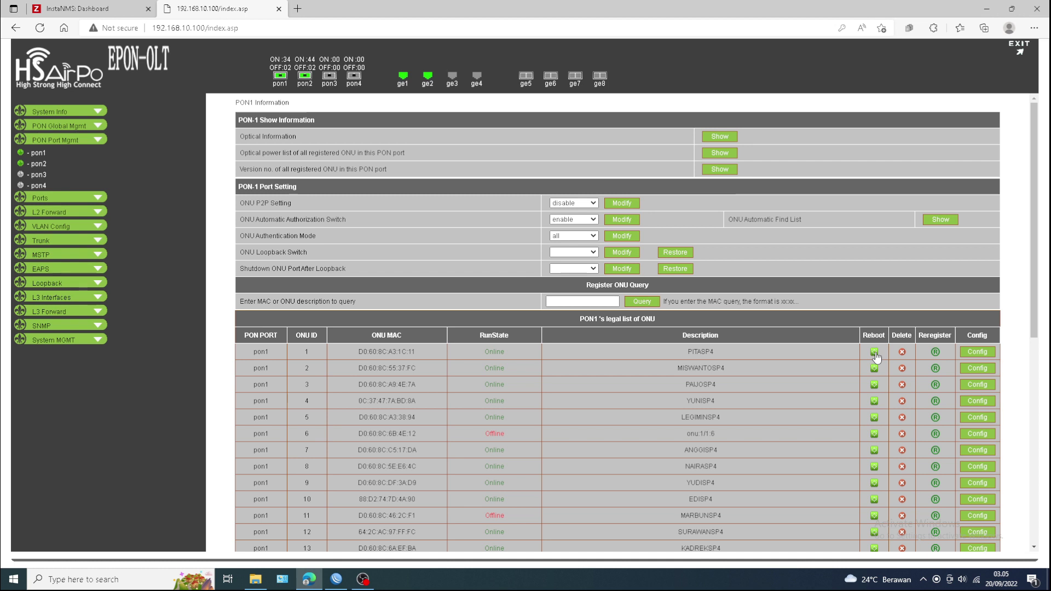
click(977, 352)
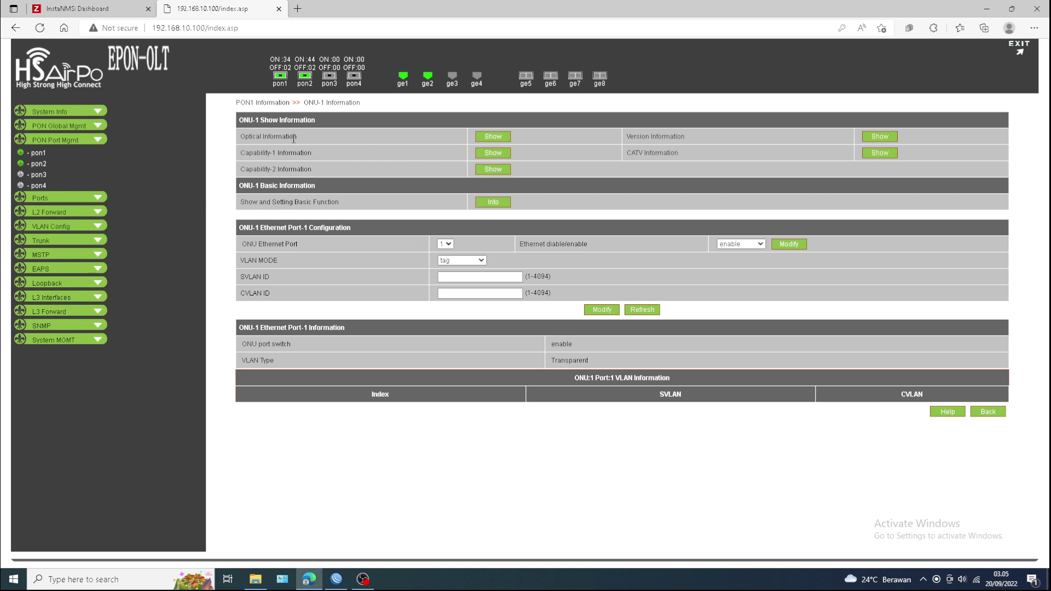
click(493, 138)
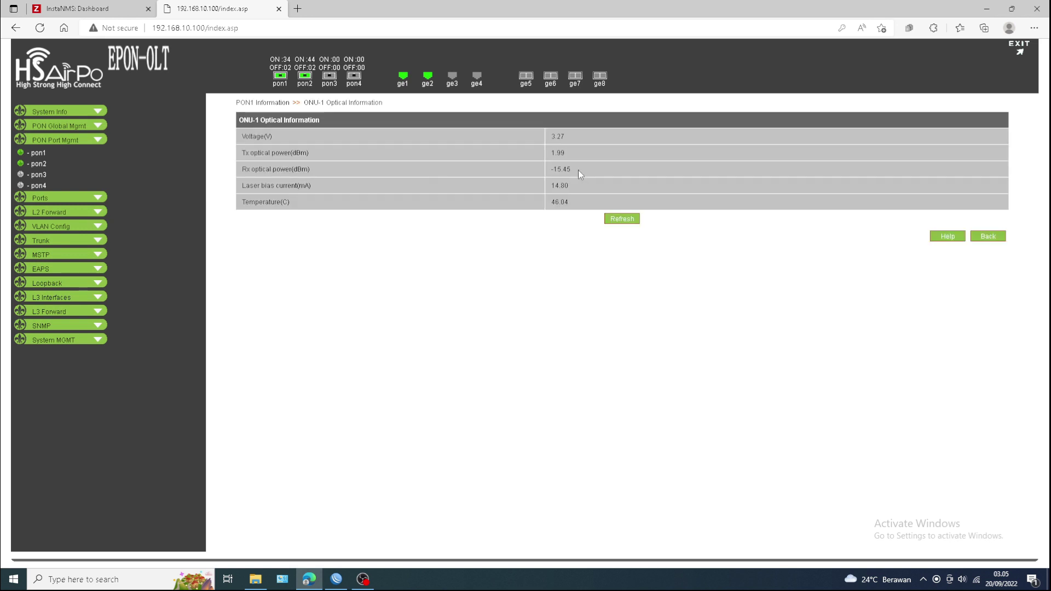
click(989, 238)
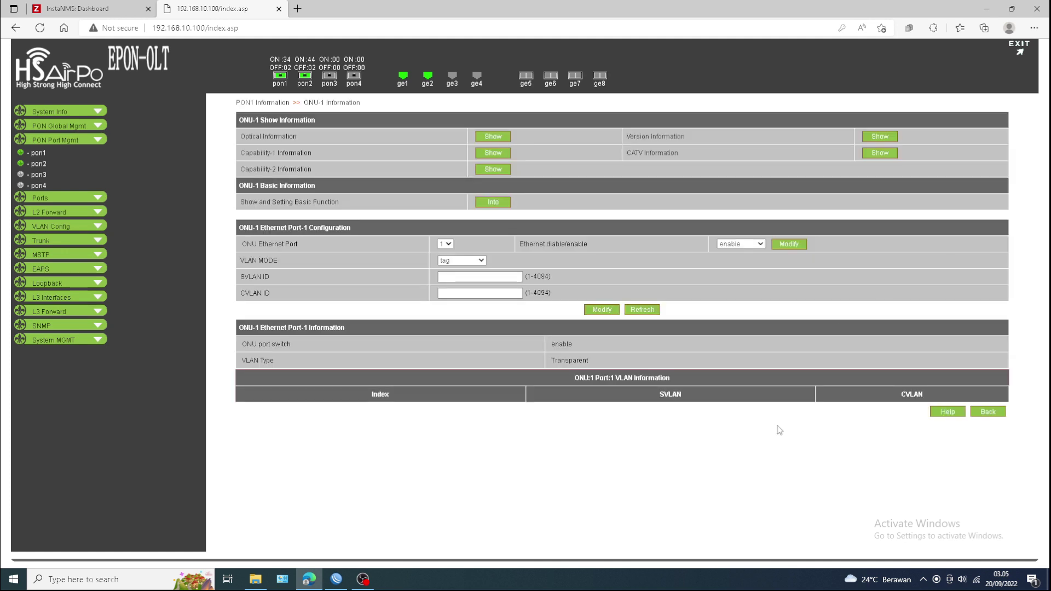
click(989, 412)
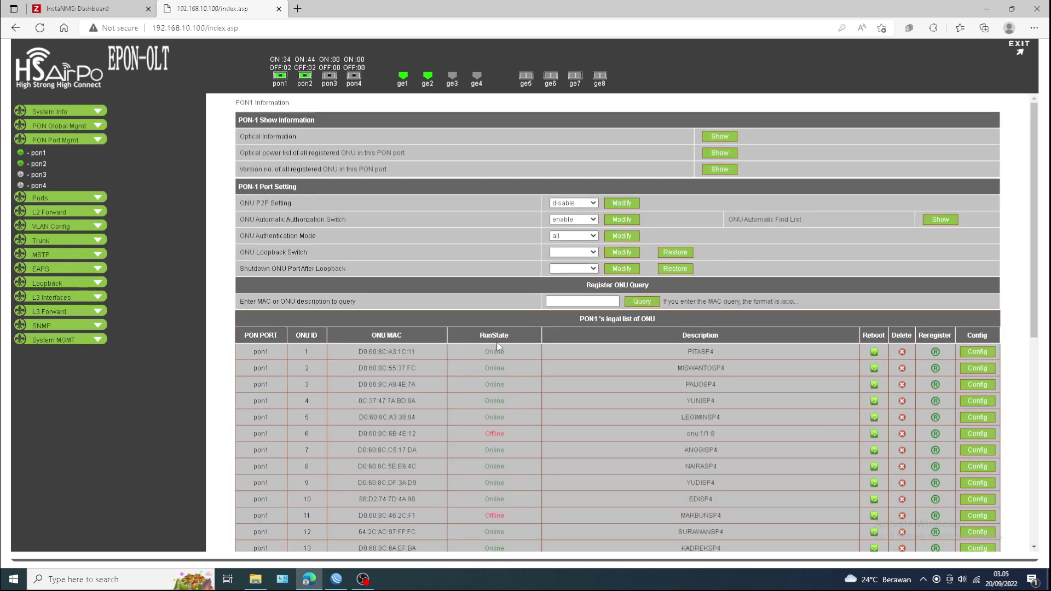
- Scroll the PON1 ONU list, then switch to the PON2 ONU list with default descriptions
scroll(495, 360, down, 7)
scroll(494, 370, up, 7)
scroll(492, 368, down, 4)
scroll(472, 367, up, 4)
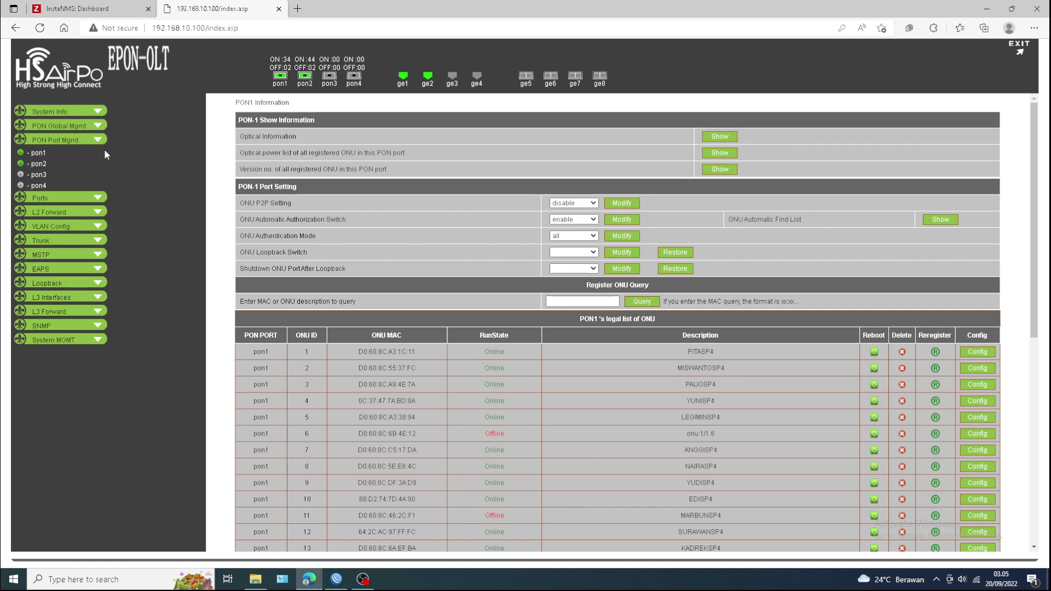
click(40, 167)
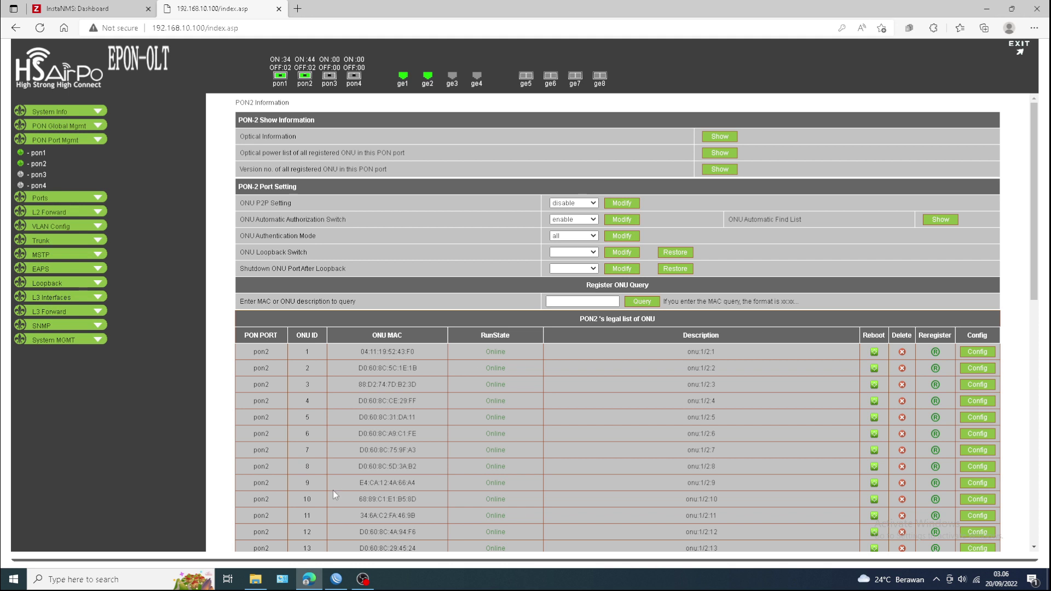
click(336, 578)
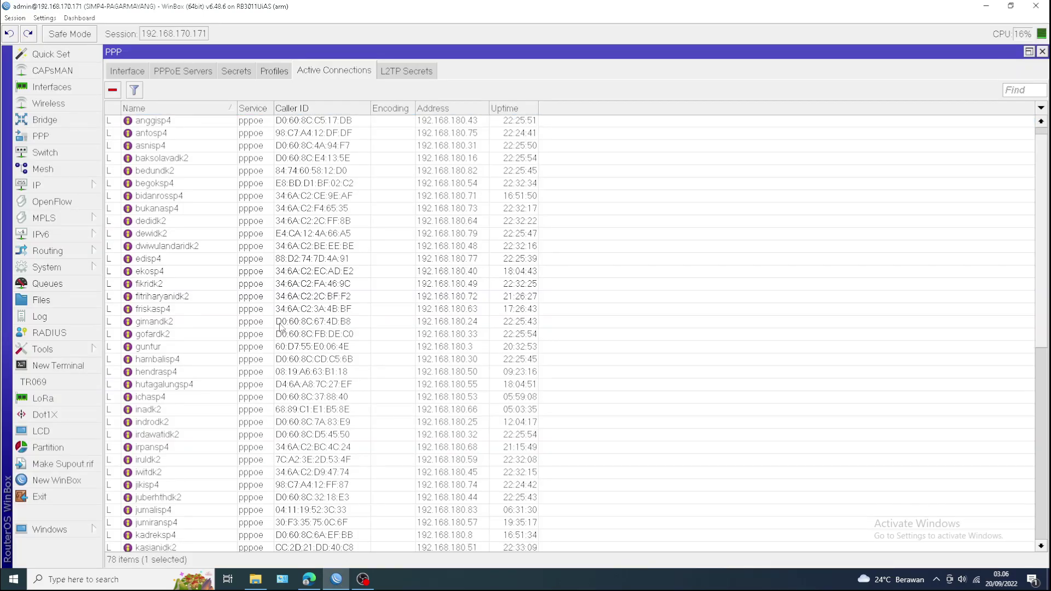
scroll(281, 327, down, 14)
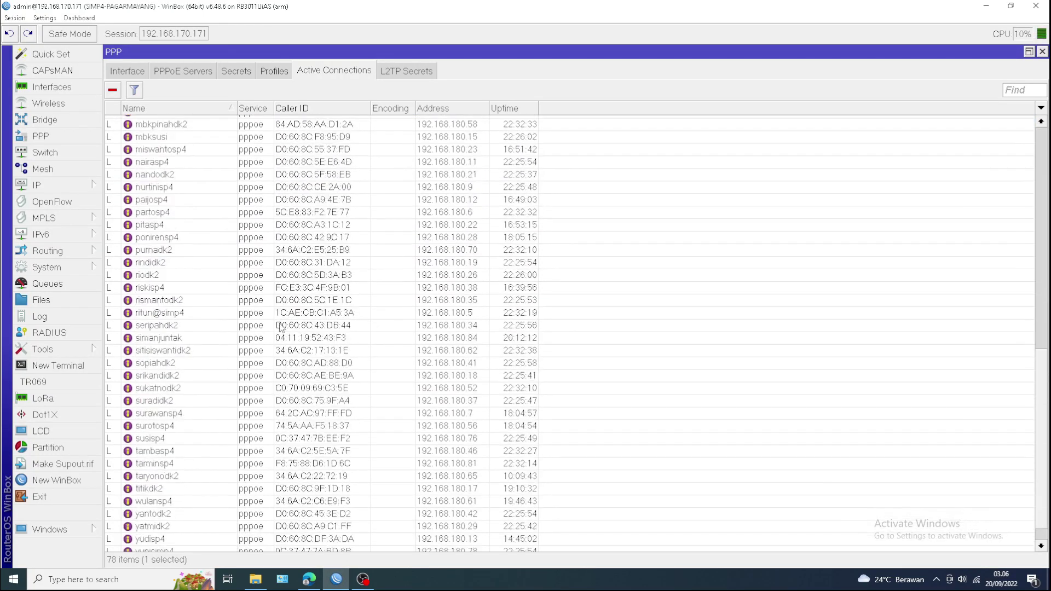
click(309, 579)
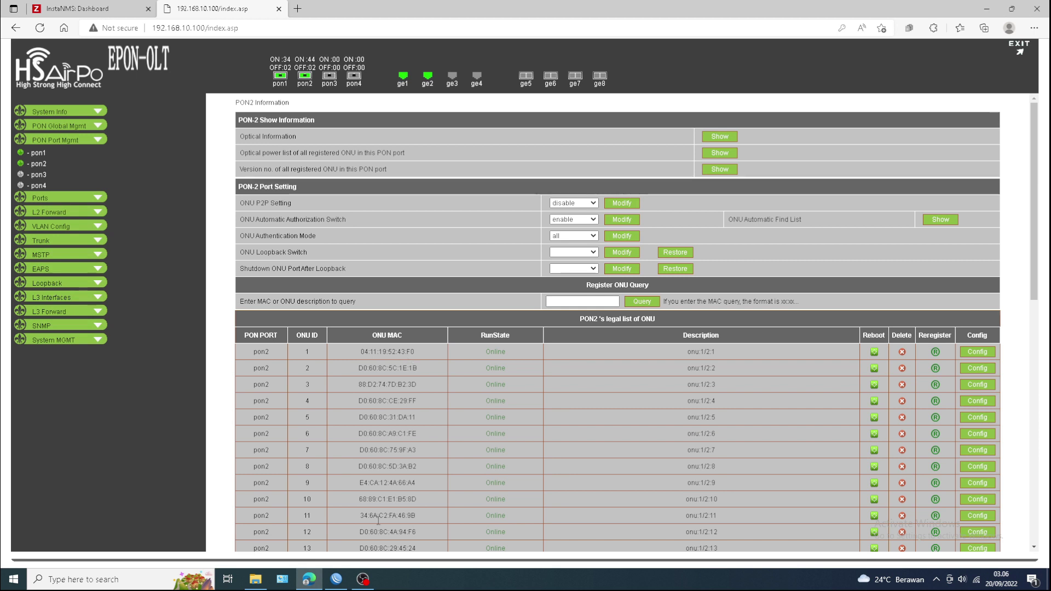
mouse_move(343, 584)
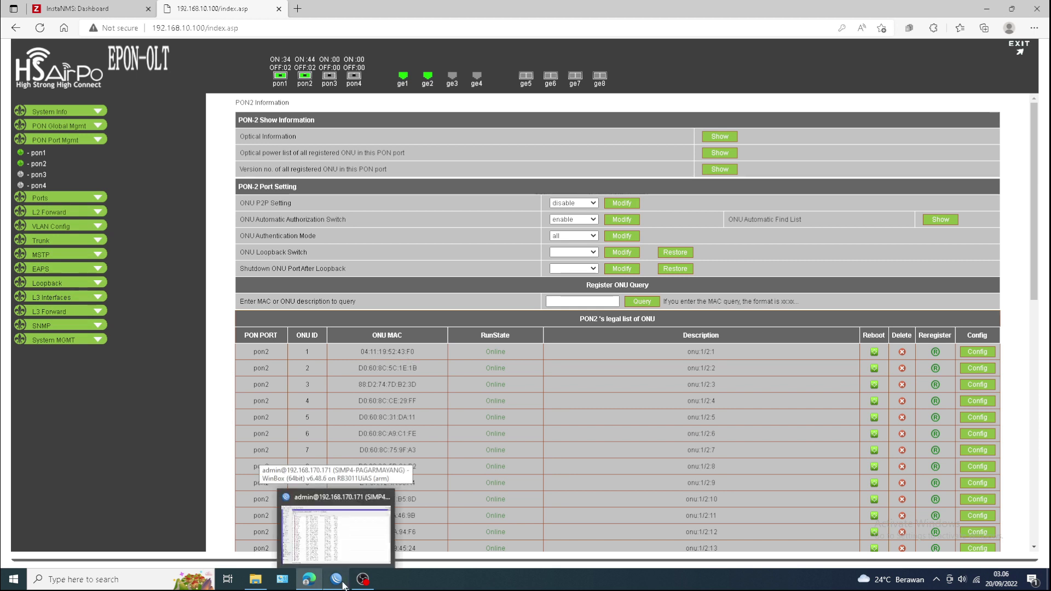
- Copy the first PON2 ONU's MAC address 04:11:19:52:43 from the OLT page
click(336, 526)
click(310, 579)
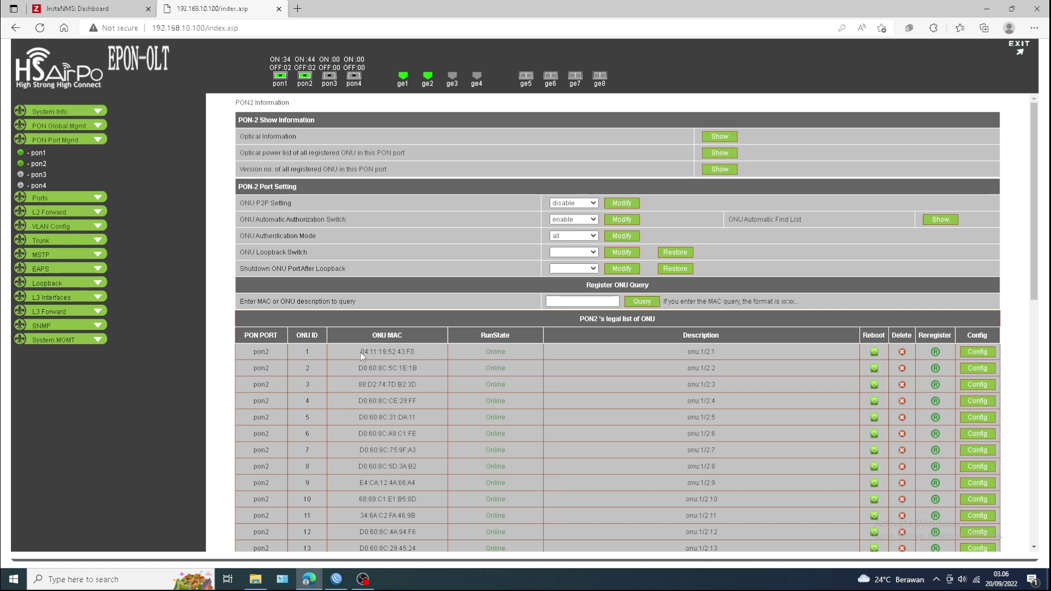
drag(361, 354, 403, 357)
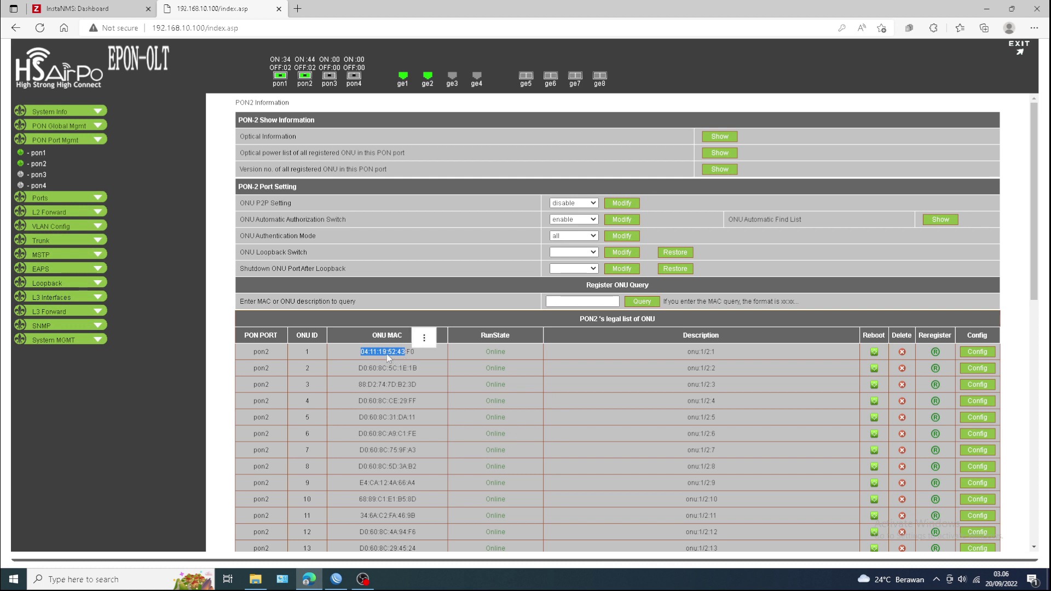
right_click(386, 352)
click(418, 122)
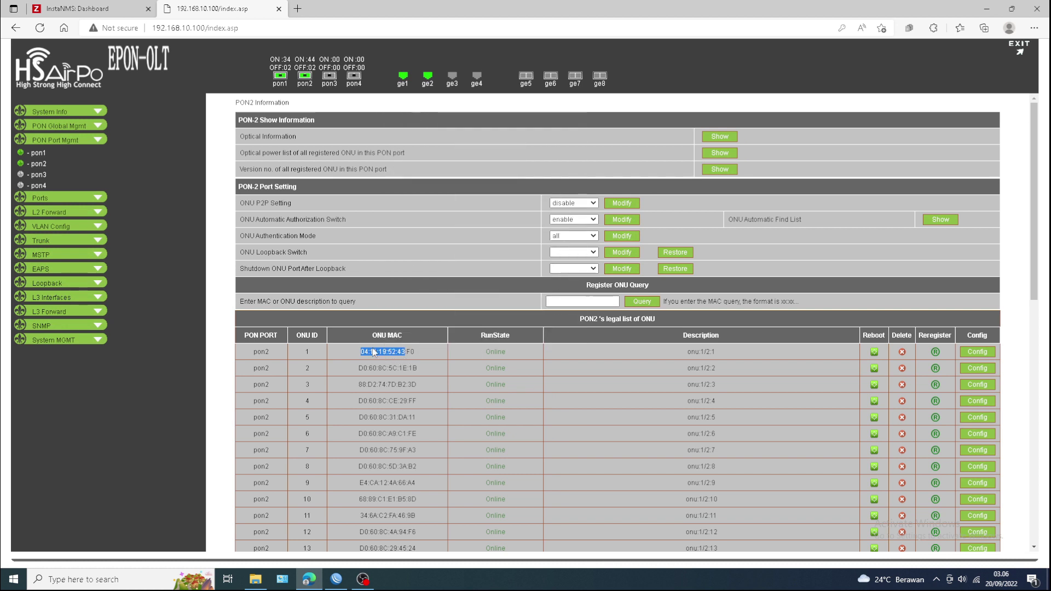
- Bring WinBox forward and scroll its active PPPoE connections list to the top
click(336, 579)
scroll(335, 229, up, 7)
scroll(386, 250, up, 8)
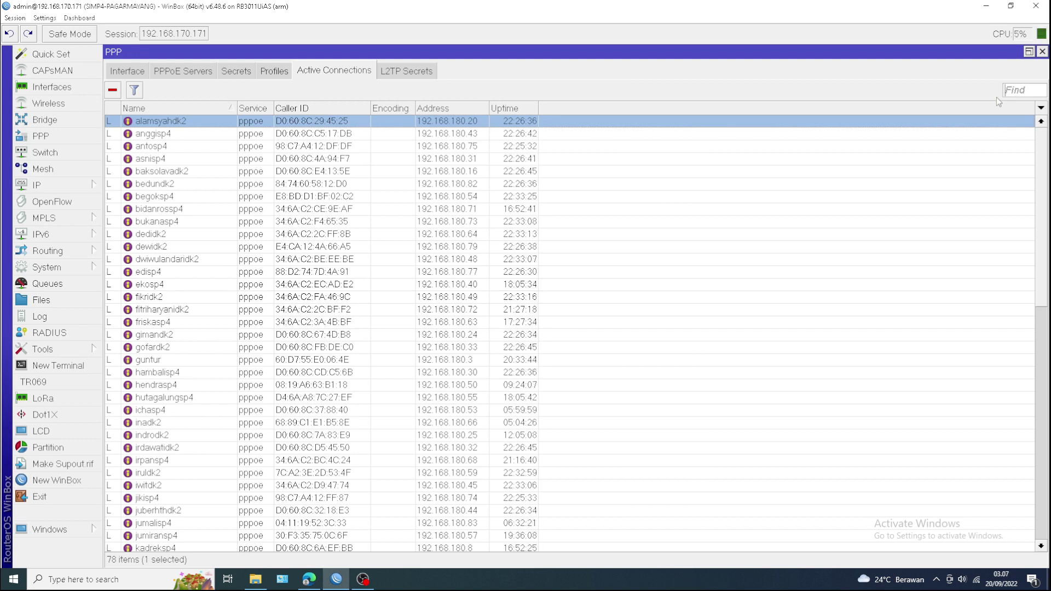
- Paste MAC 04:11:19:52:43 to find its session at 192.168.180.84, then return to Edge
key(ctrl+v)
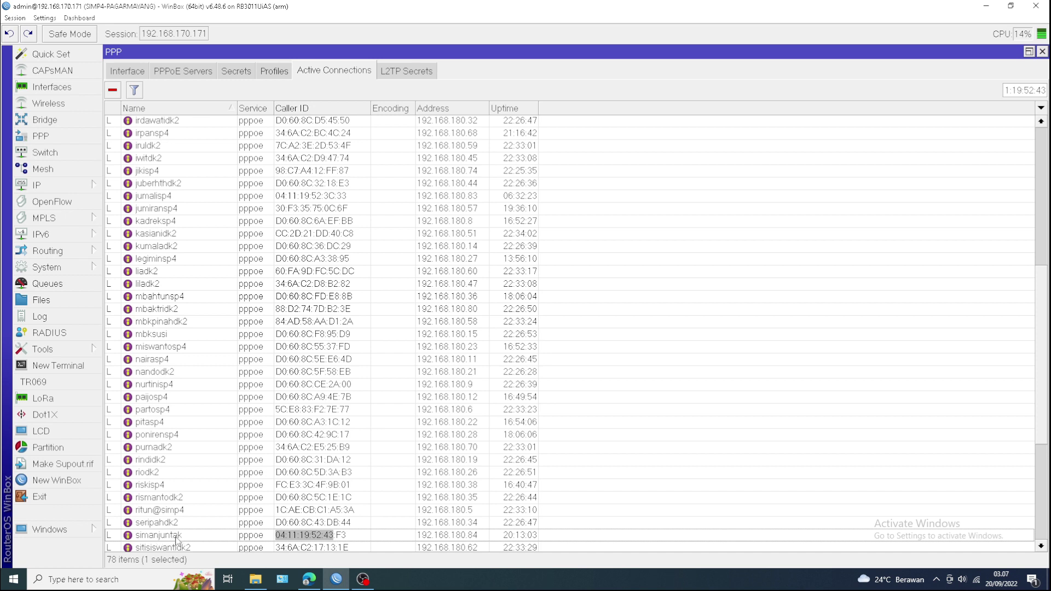
click(309, 580)
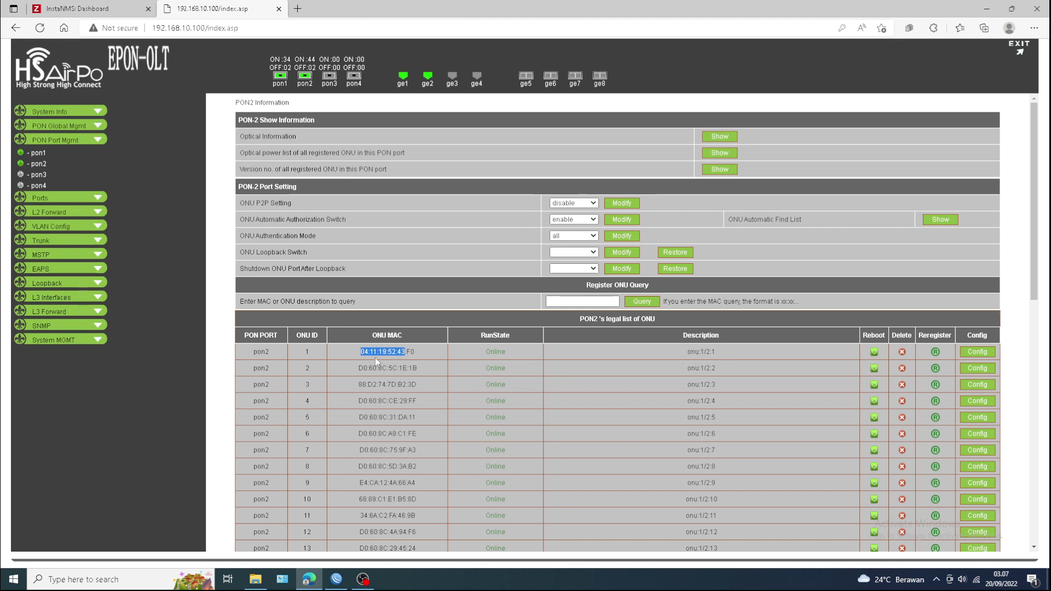
- Open the configuration page of PON2's ONU 1, the ONU with the matched MAC
click(985, 354)
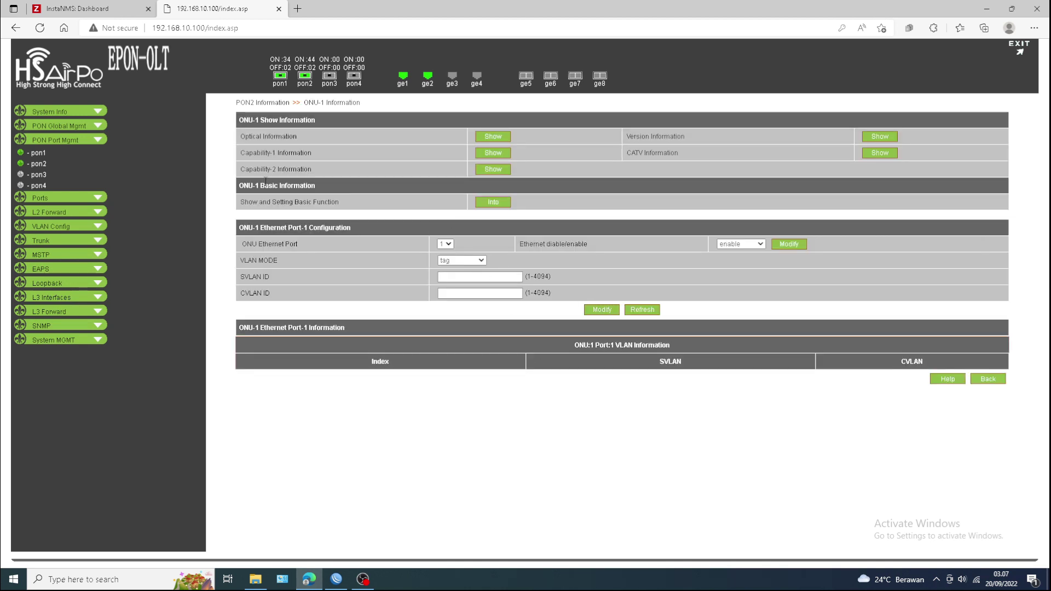
- Save the matched subscriber's name as ONU 1's description, then return to its Information page
click(494, 204)
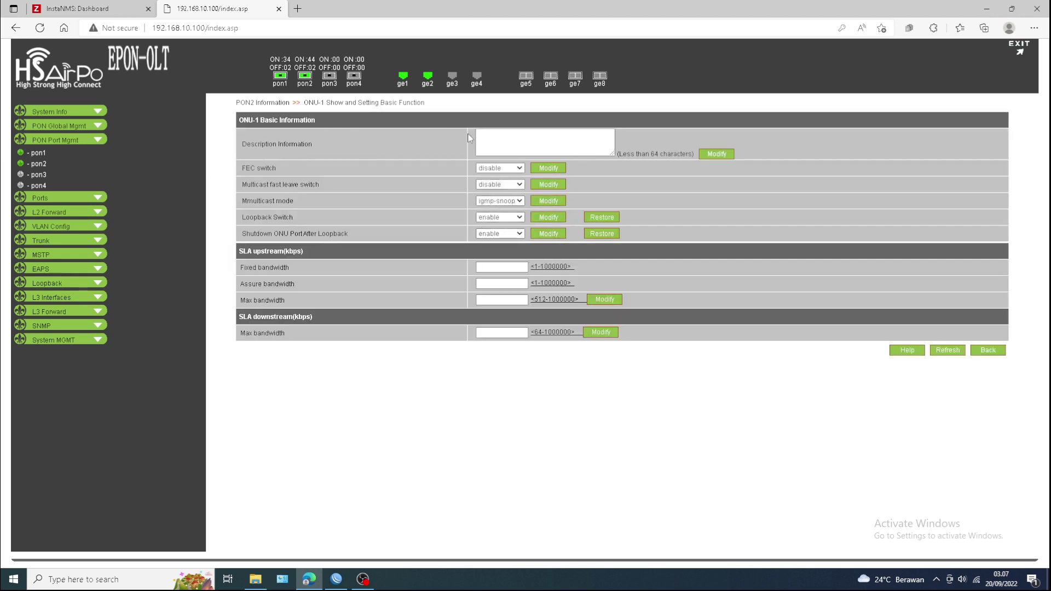
click(502, 135)
text(SIMANJ)
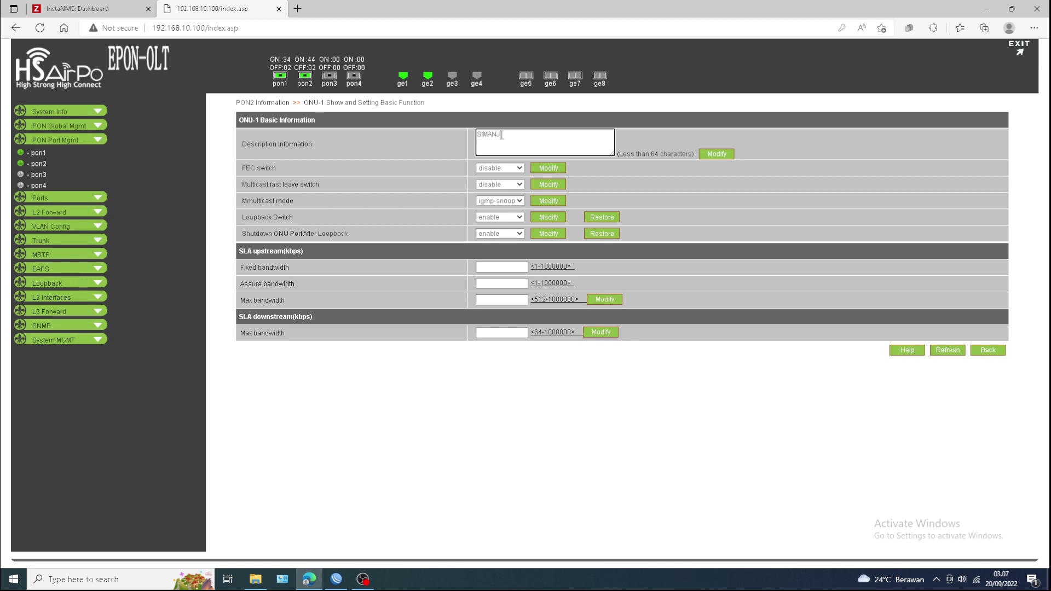
text(UNTAK)
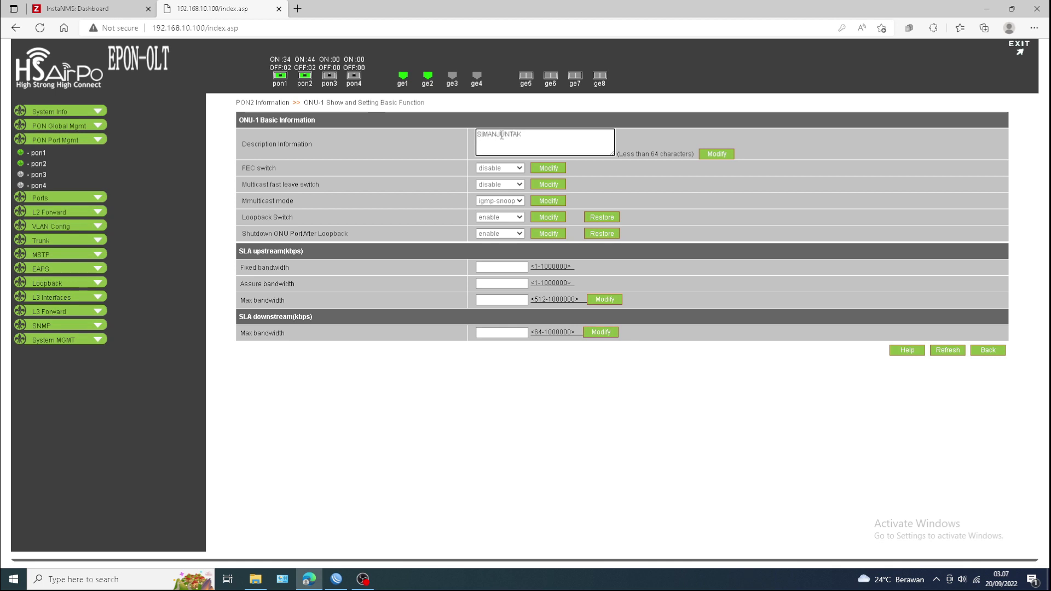
click(721, 155)
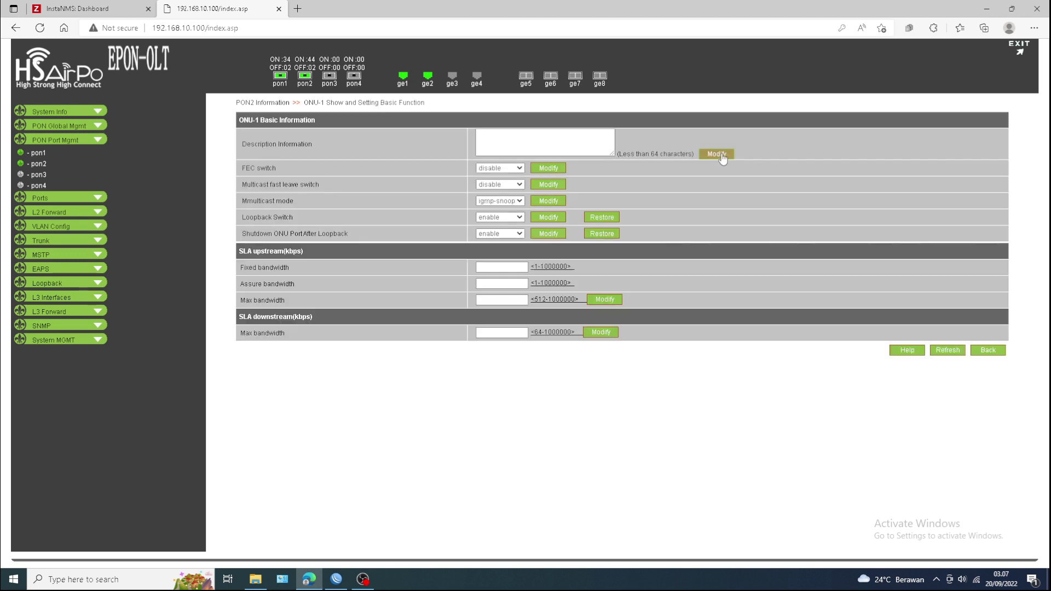
click(989, 351)
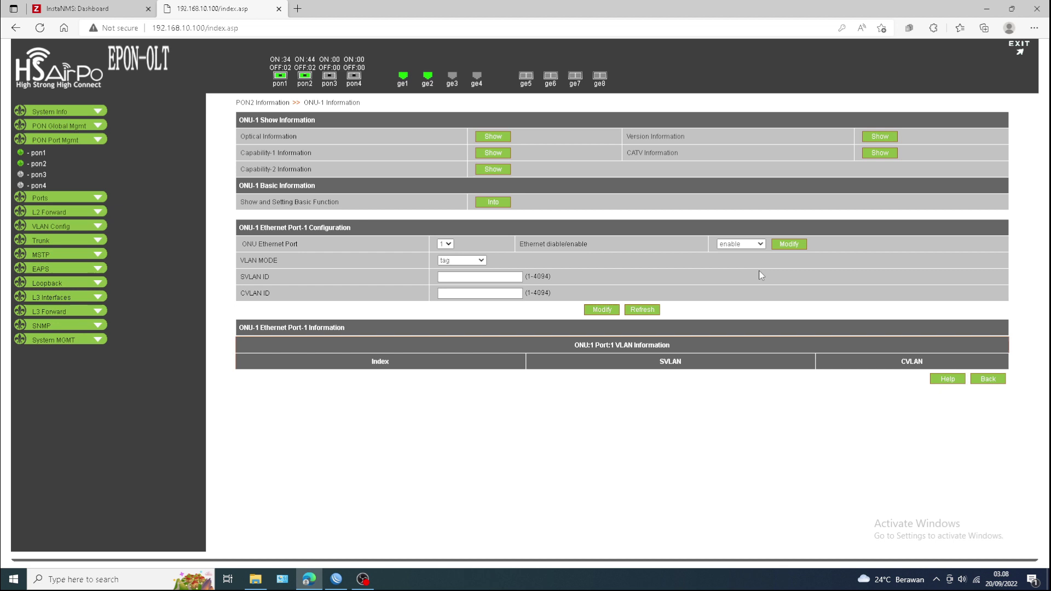
- Return to the PON2 ONU list, where ONU 1 now shows the subscriber's name
click(989, 380)
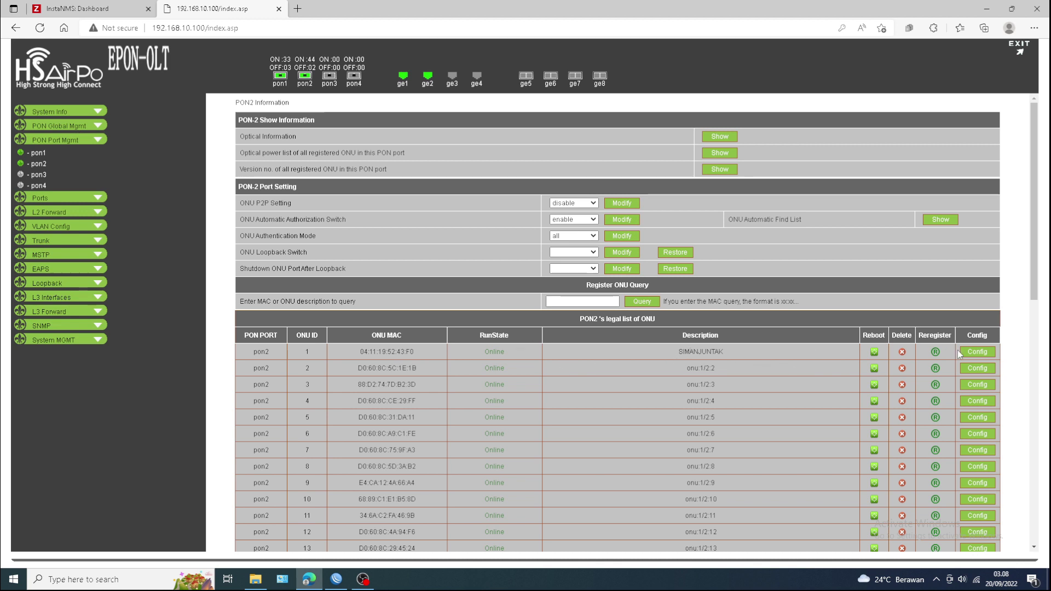
click(974, 352)
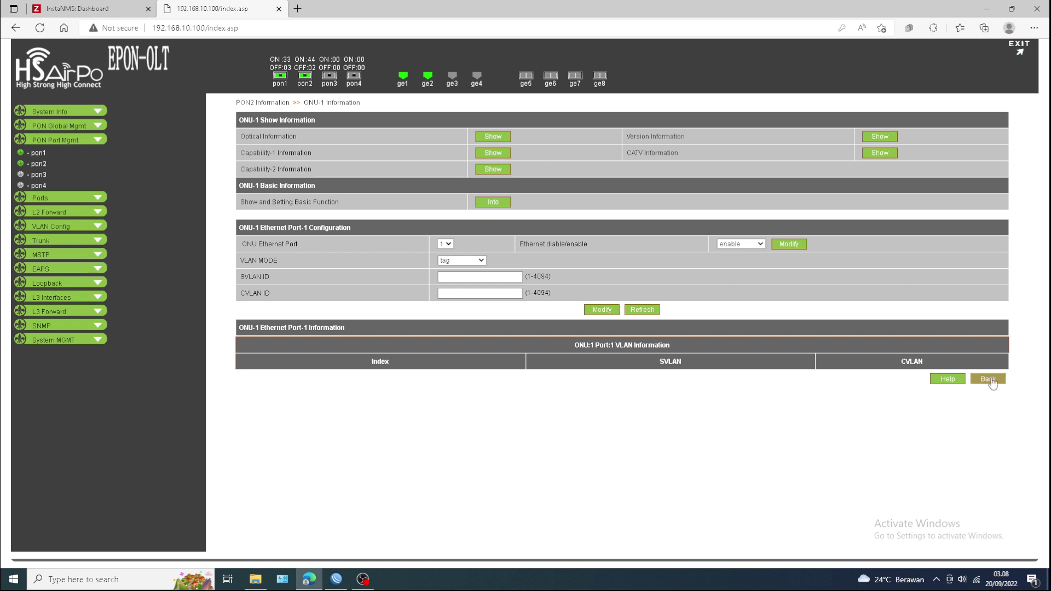
click(995, 380)
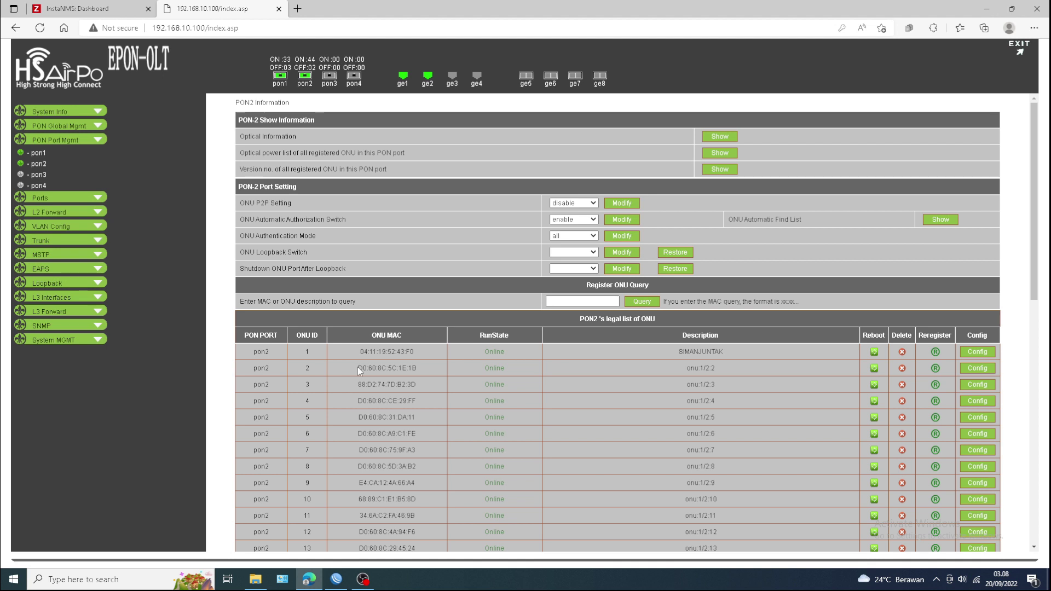
- Copy ONU 2's MAC address from row 2 of the PON2 list
drag(360, 371, 407, 370)
right_click(375, 369)
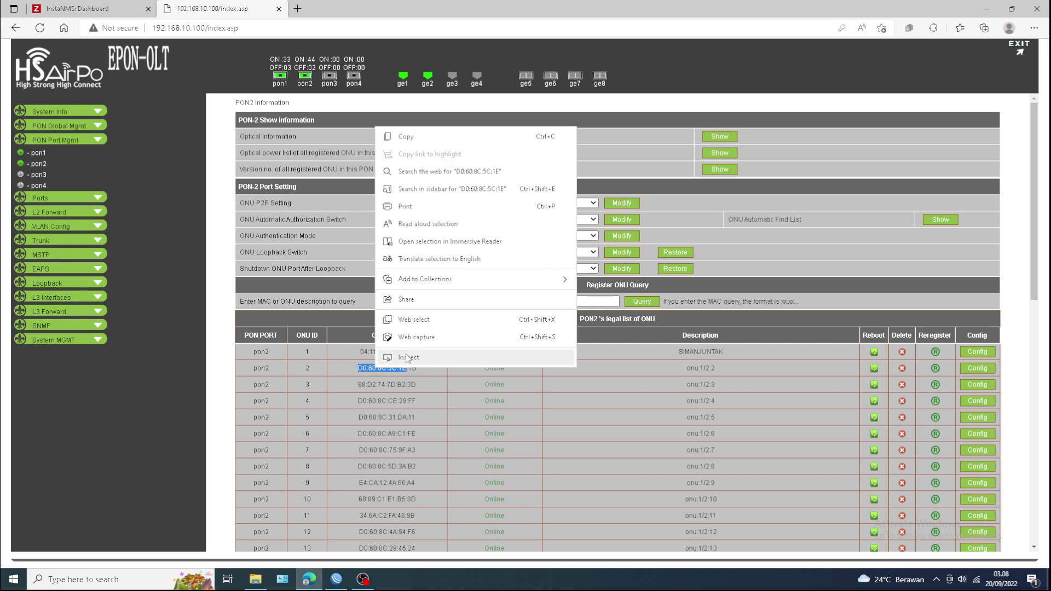
click(409, 138)
- Search WinBox's PPPoE caller IDs for ONU 2's MAC, matching the session at 192.168.180.35
click(336, 580)
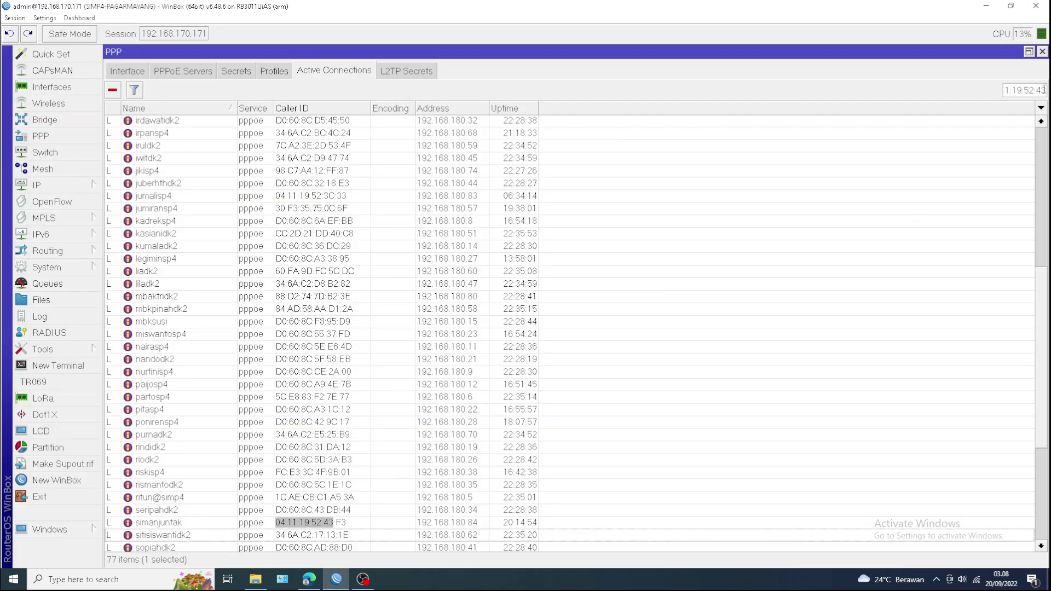
key(BackSpace)
key(BackSpace)
key(BackSpace)
key(BackSpace)
key(BackSpace)
key(BackSpace)
key(BackSpace)
key(BackSpace)
key(BackSpace)
key(BackSpace)
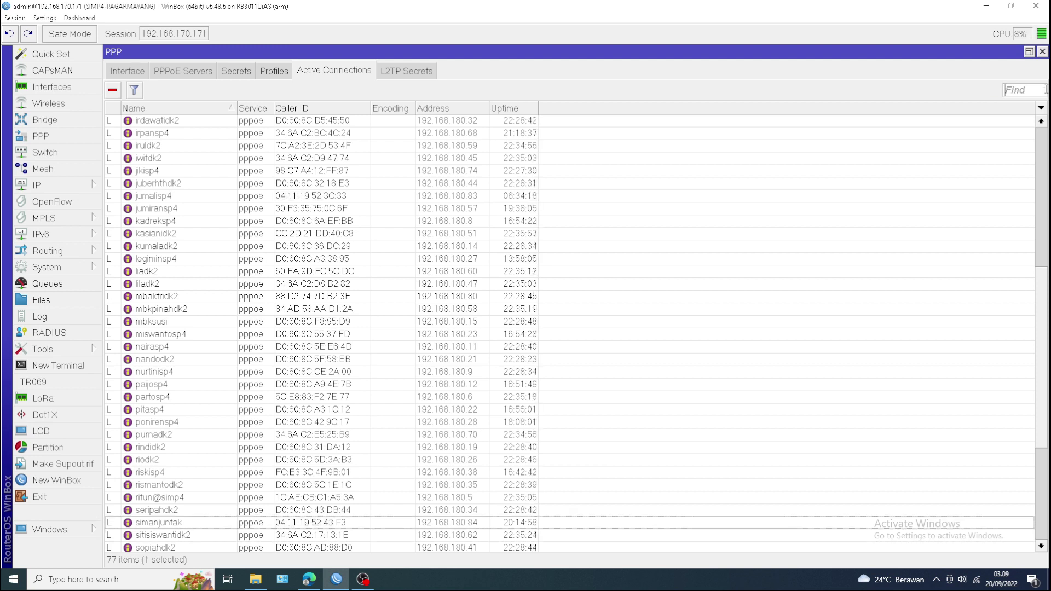
key(ctrl+v)
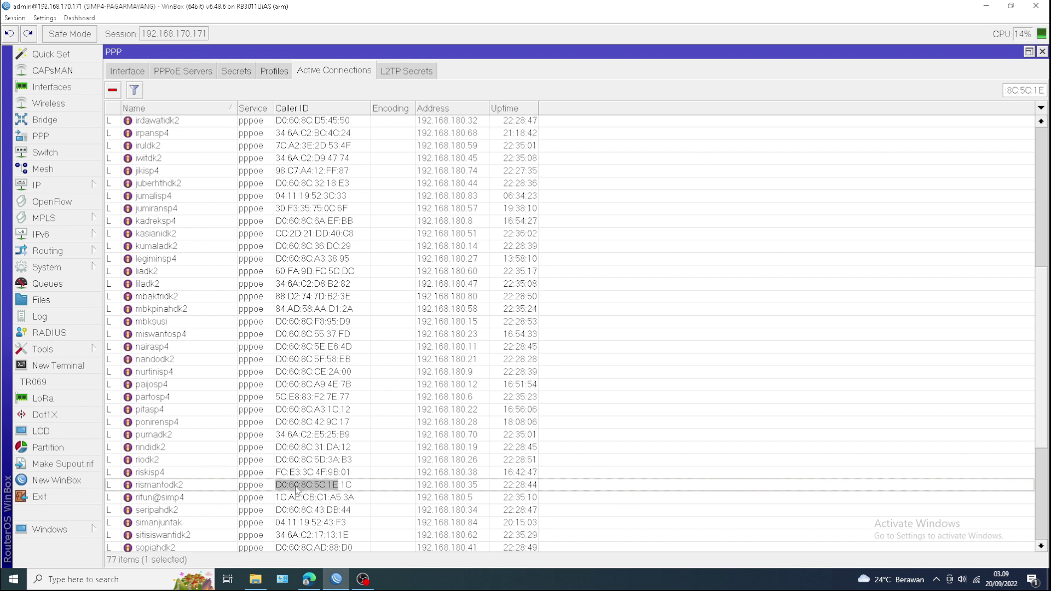
click(309, 578)
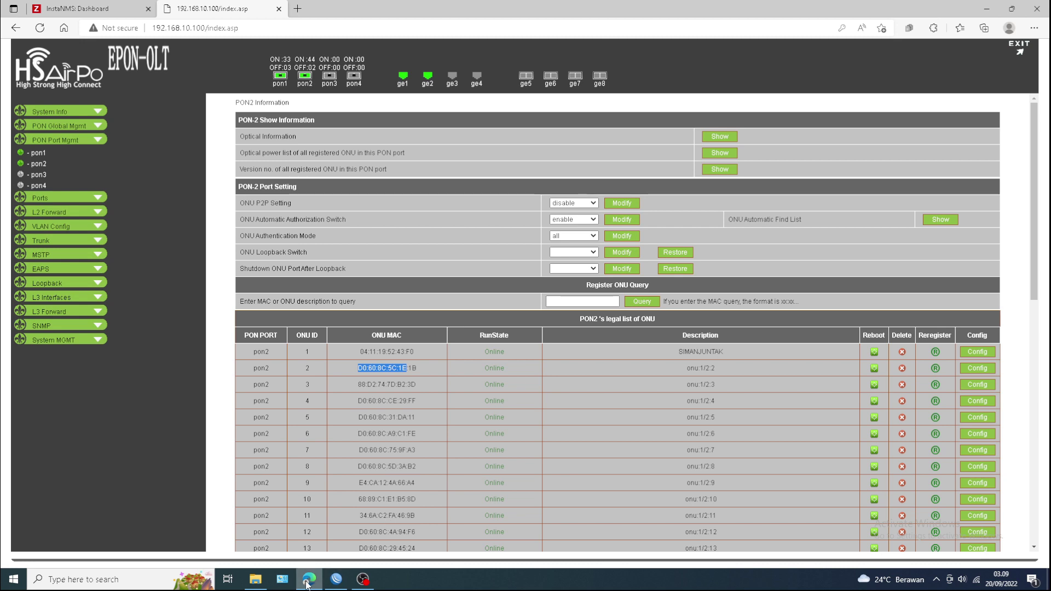
- Enter the matched subscriber's name as ONU 2's description and save it
click(337, 579)
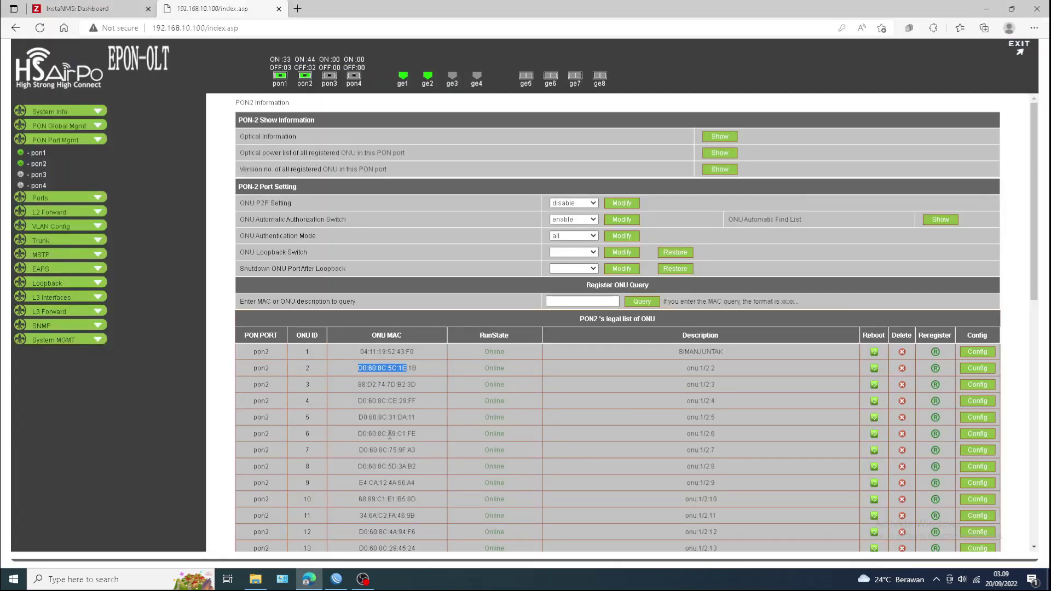
click(978, 368)
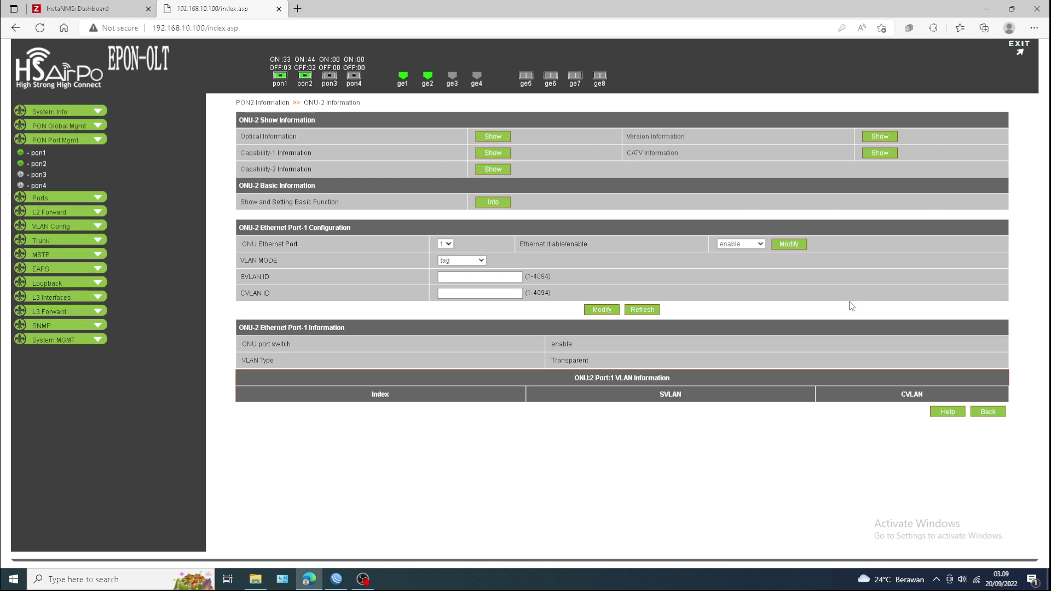
click(494, 202)
click(515, 134)
text(RISMANT)
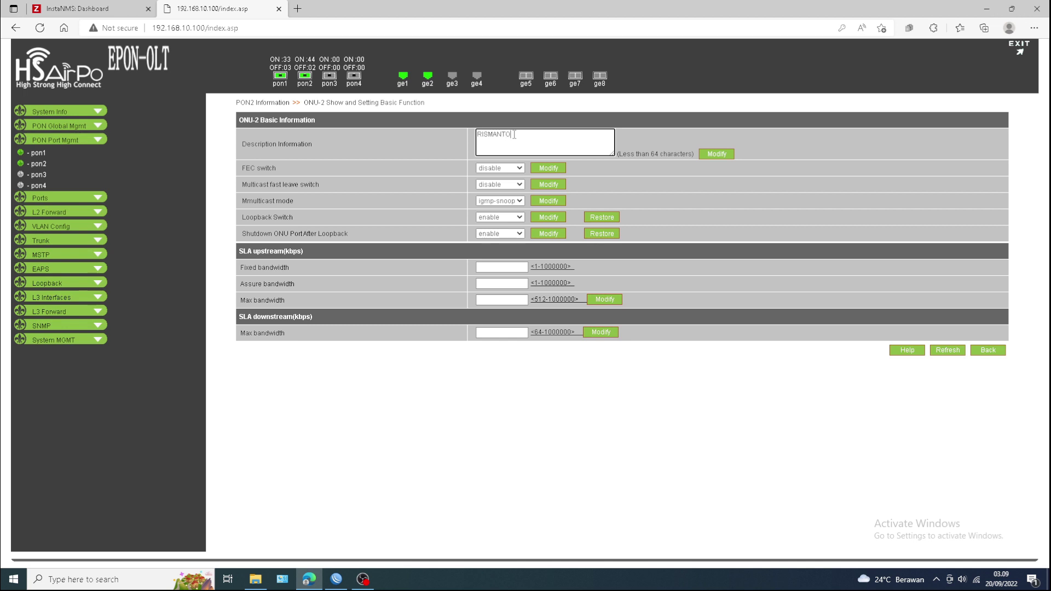
text(O)
click(721, 154)
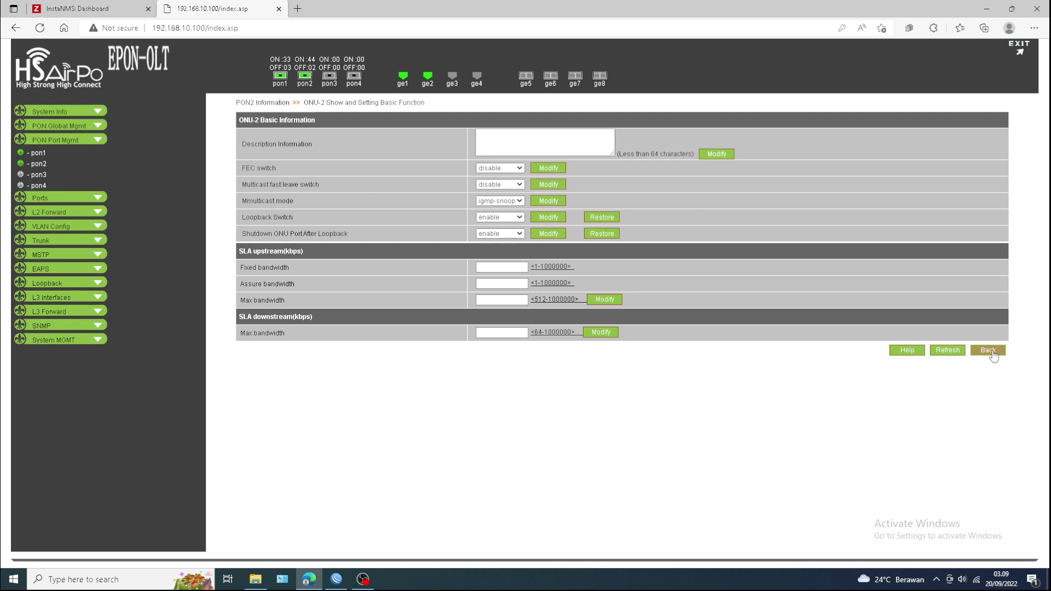
click(993, 354)
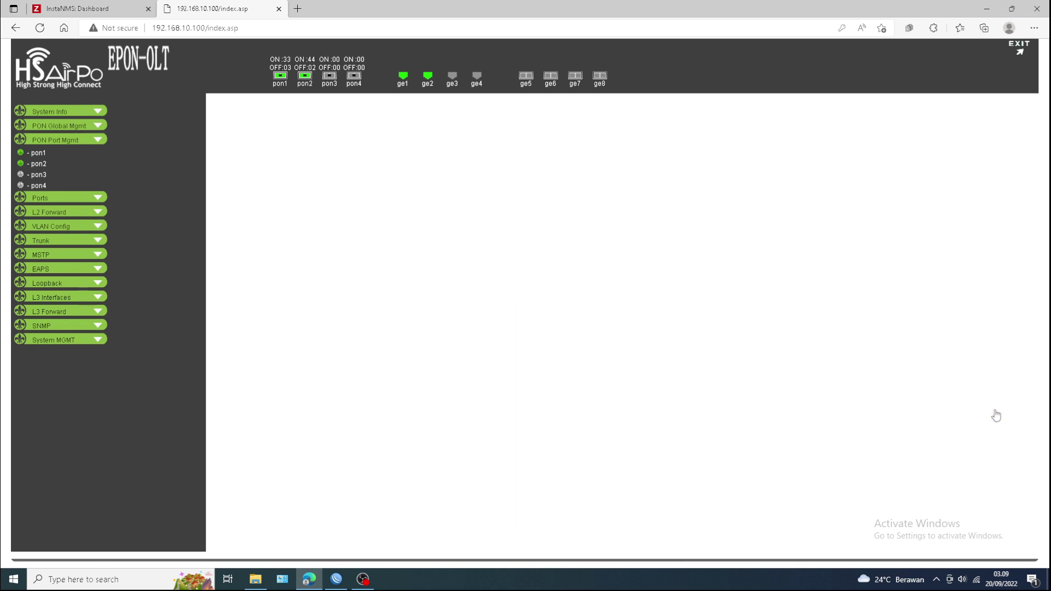
- Scroll the PON2 list and select, then deselect, ONU 3's MAC 88:D2:74:7D:B2:3D
scroll(788, 372, down, 1)
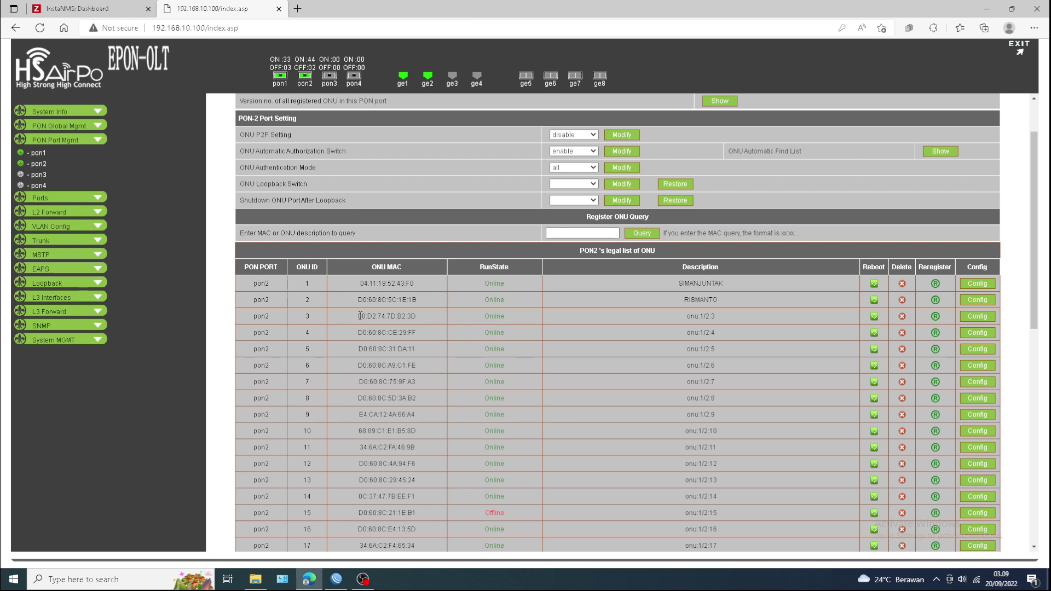
drag(359, 316, 417, 318)
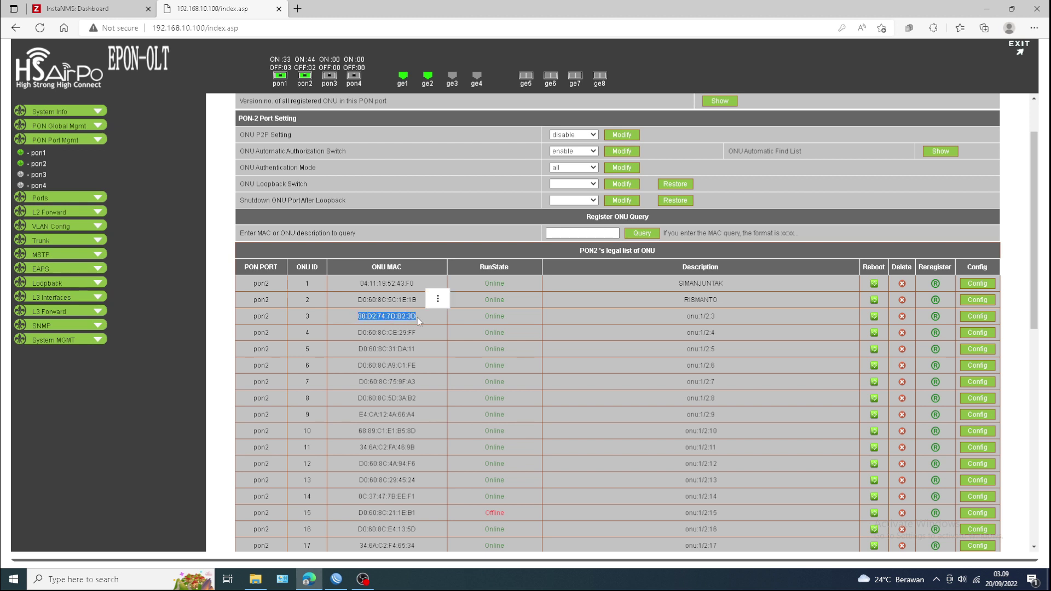
click(439, 337)
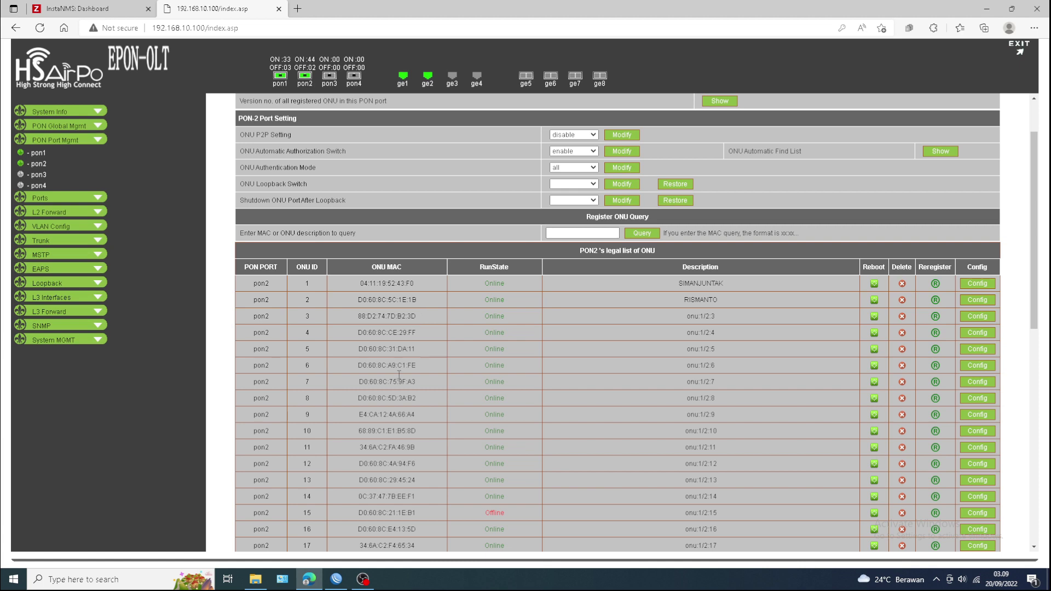
- Clear WinBox's Active Connections Find box so all 77 PPPoE sessions are listed
click(337, 580)
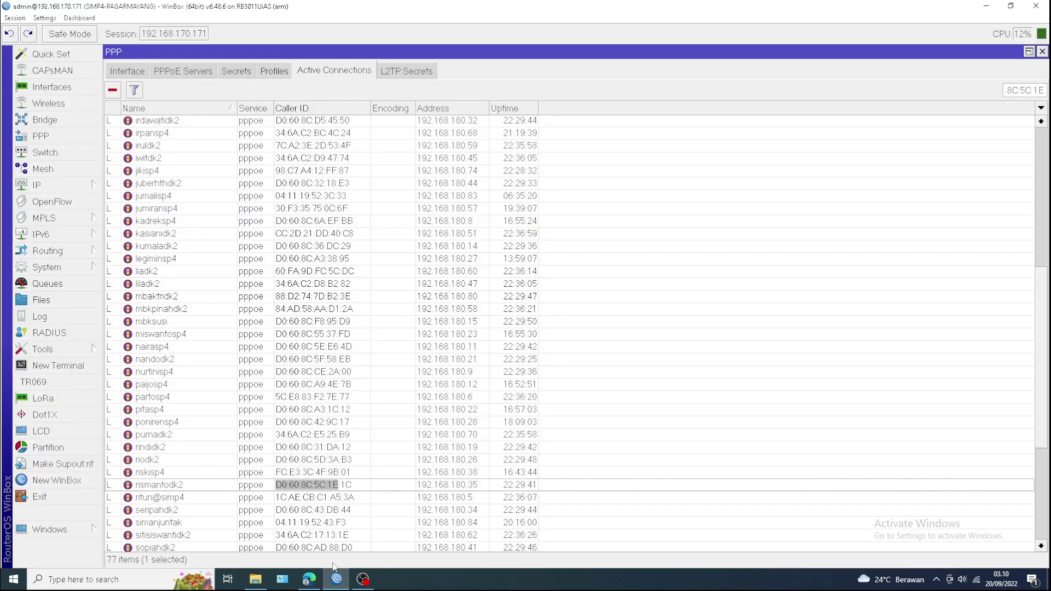
click(310, 579)
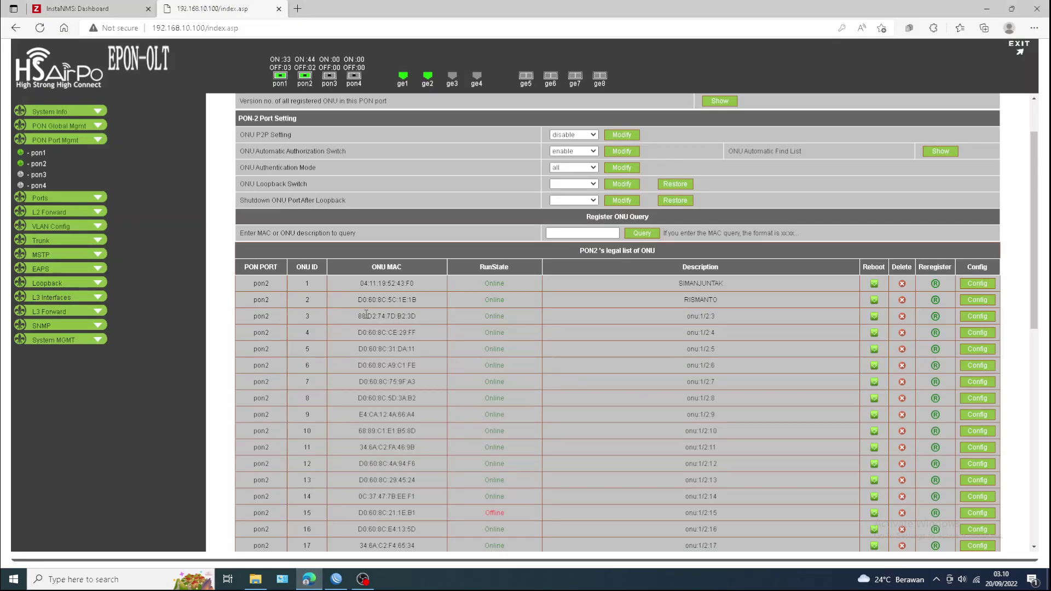
click(341, 584)
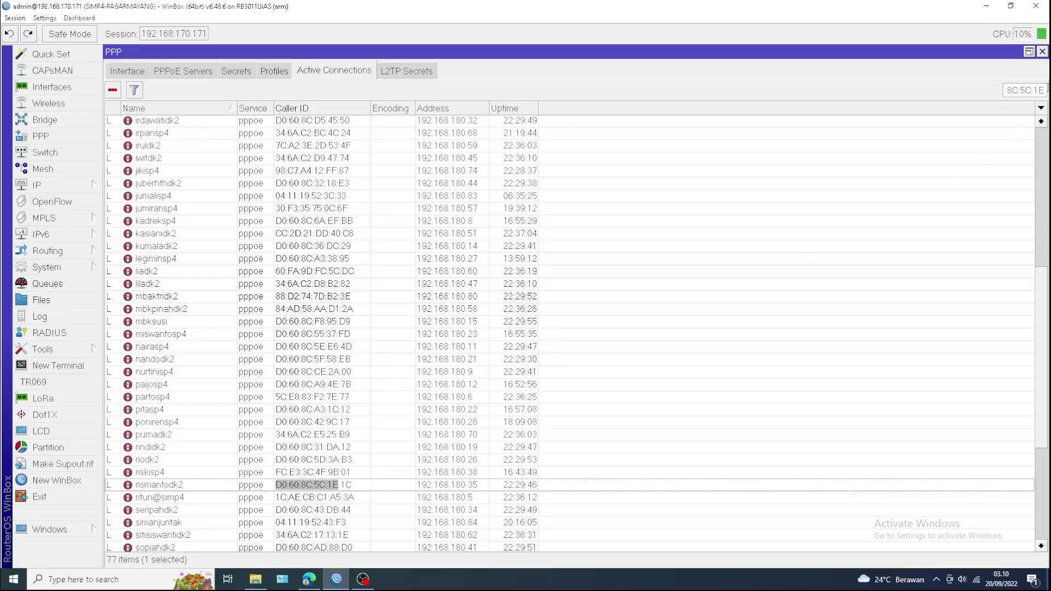
key(BackSpace)
key(BackSpace)
key(BackSpace)
key(BackSpace)
key(BackSpace)
key(BackSpace)
key(BackSpace)
key(BackSpace)
key(BackSpace)
key(BackSpace)
key(BackSpace)
key(BackSpace)
key(BackSpace)
key(BackSpace)
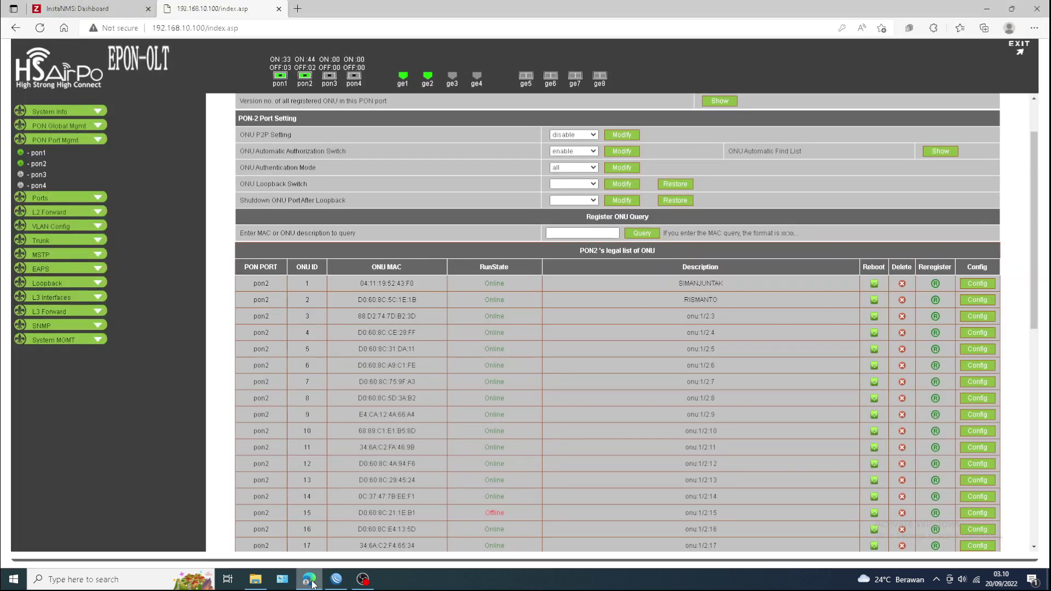
click(309, 579)
click(336, 580)
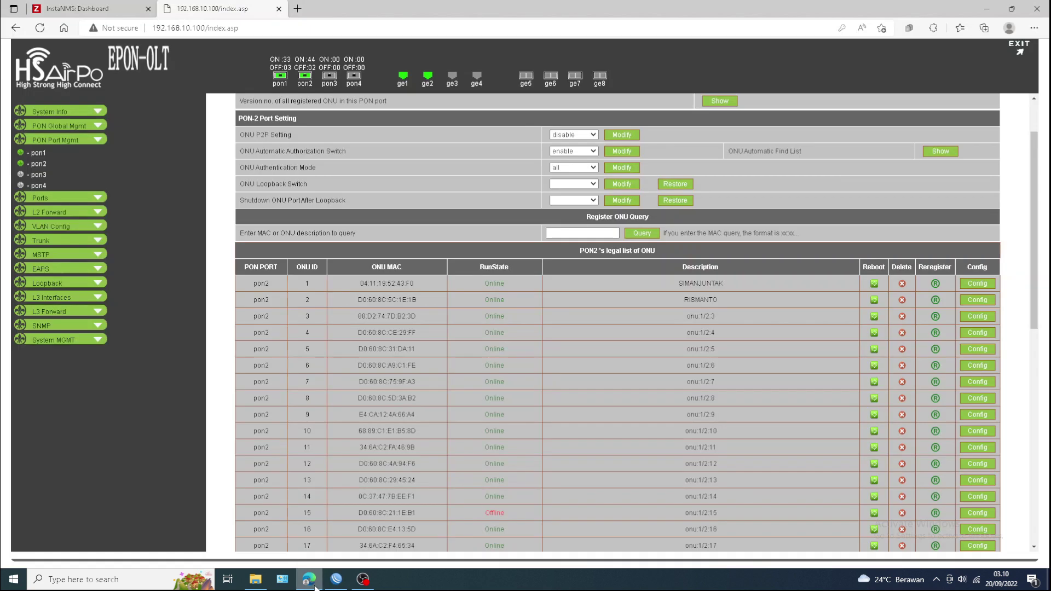
- Bring the OLT page forward, then minimise the browser window
click(309, 579)
click(991, 9)
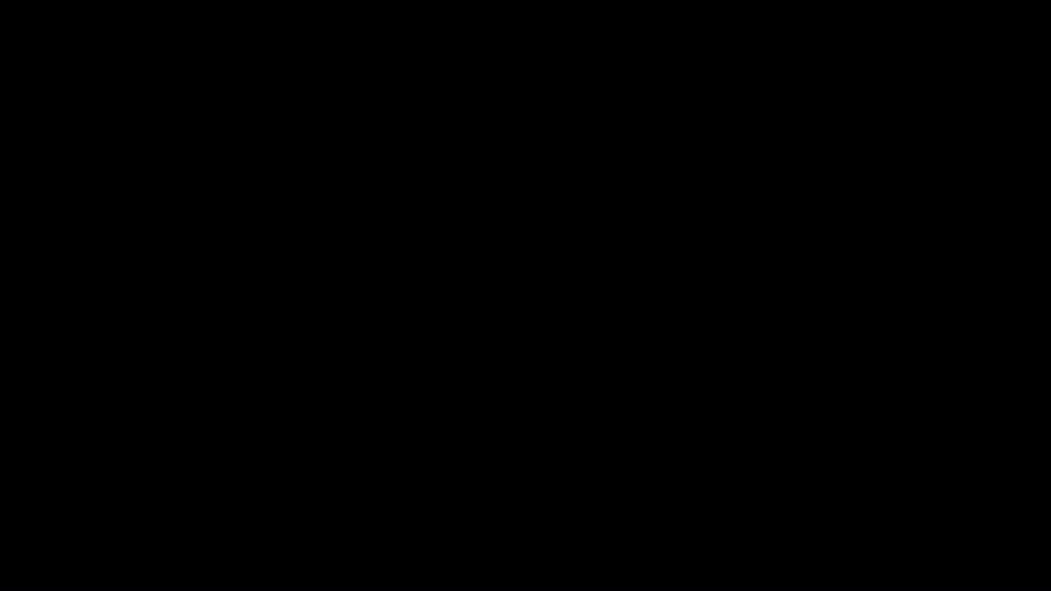